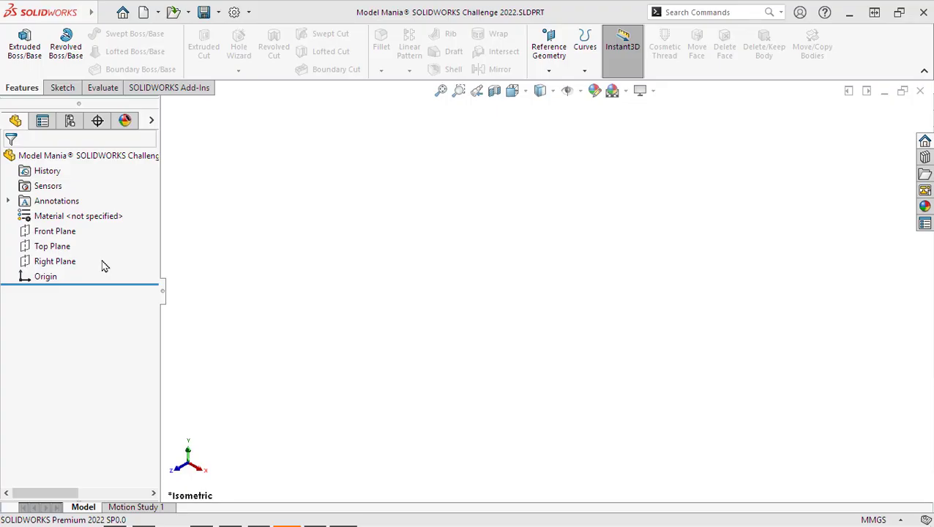
# Start a sketch on the Right Plane and draw a corner rectangle
pyautogui.rightClick(73, 263)
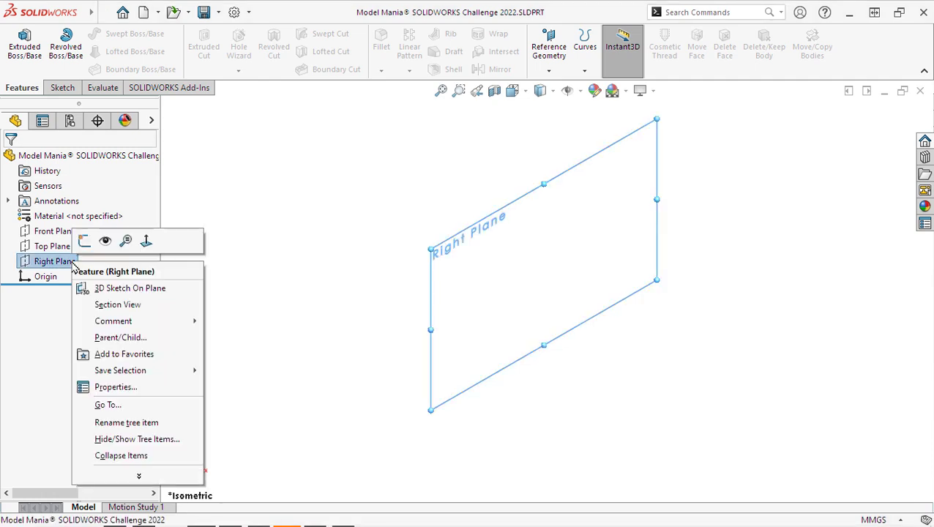
pyautogui.click(83, 246)
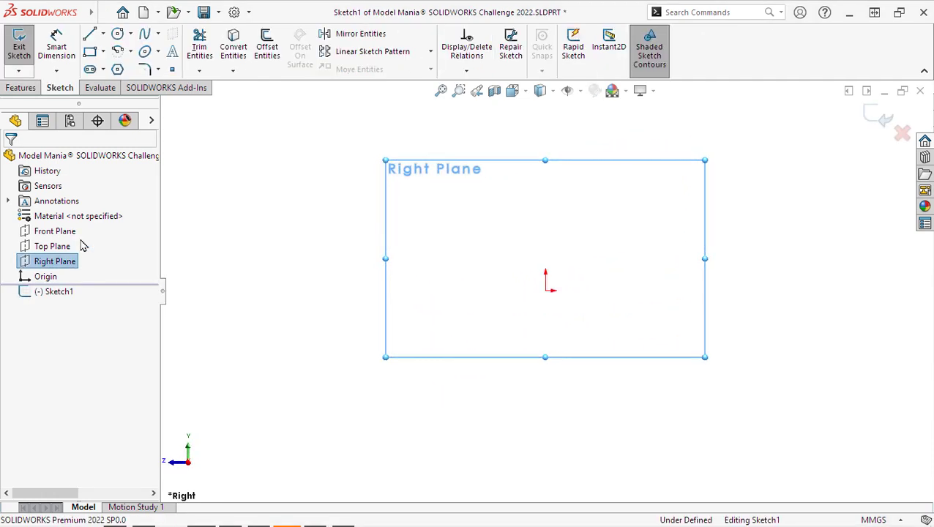
pyautogui.press('s')
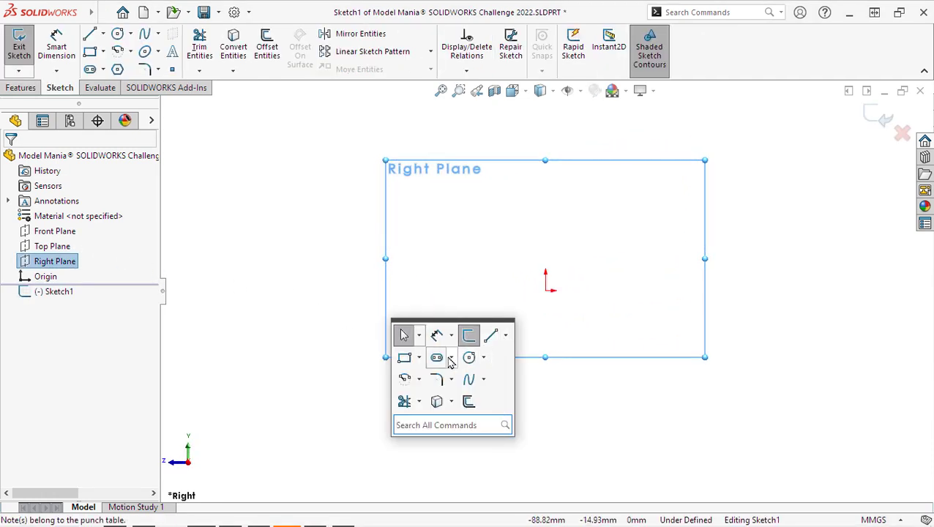
pyautogui.click(406, 359)
pyautogui.click(503, 291)
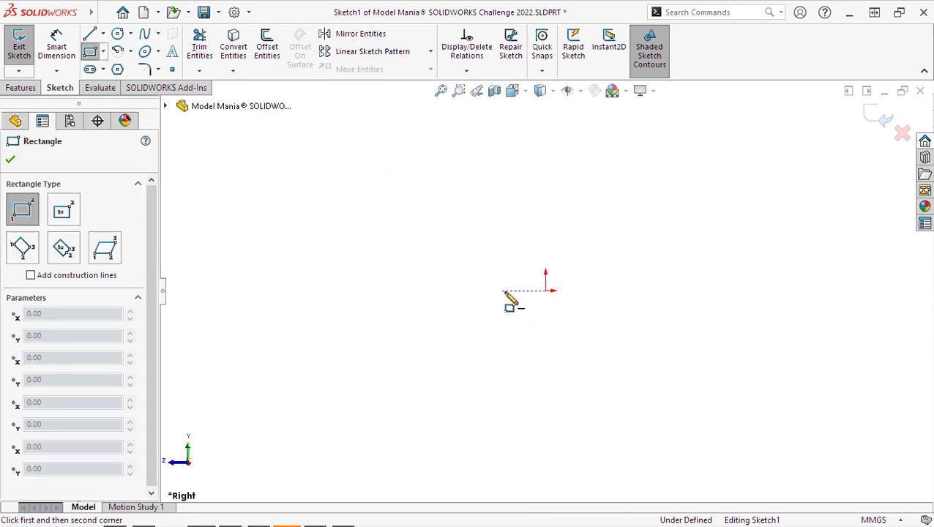
pyautogui.click(588, 232)
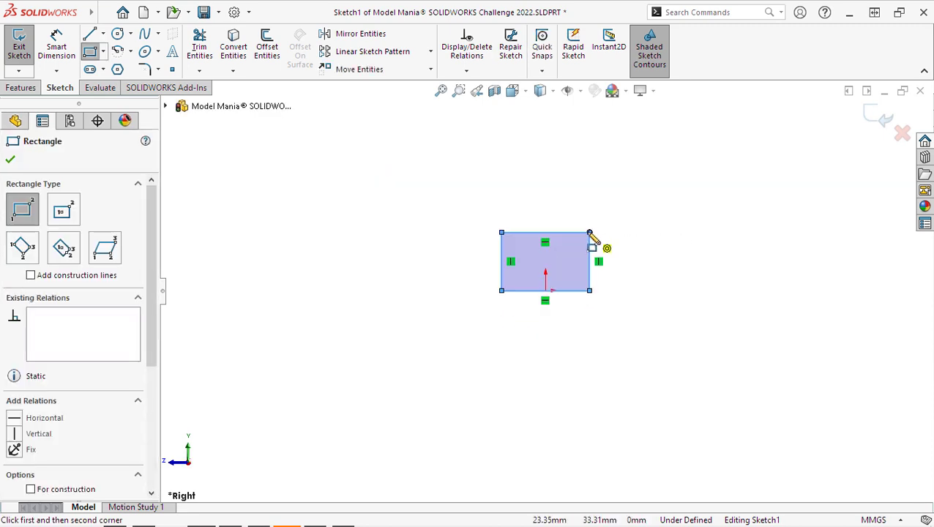
# Add a circle centred on the rectangle's top edge, tangent to its sides
pyautogui.press('s')
pyautogui.click(673, 271)
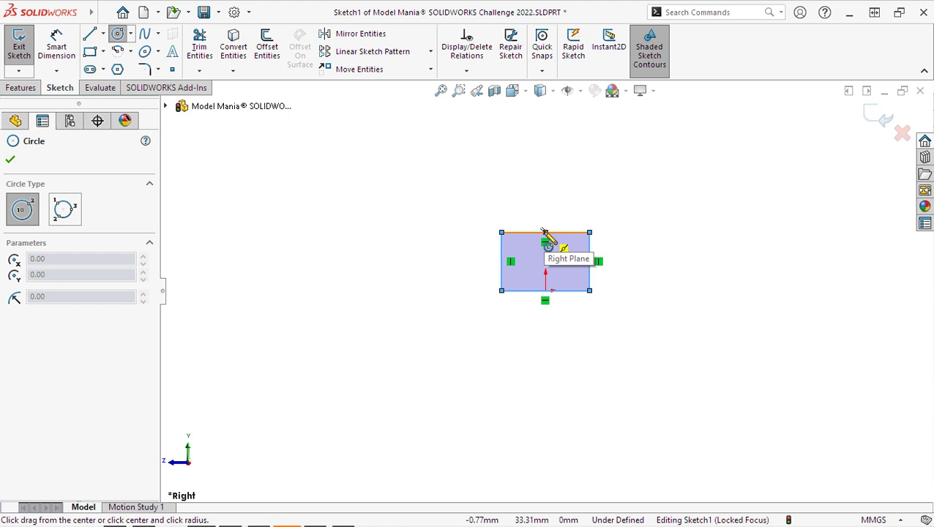
pyautogui.click(545, 232)
pyautogui.click(589, 234)
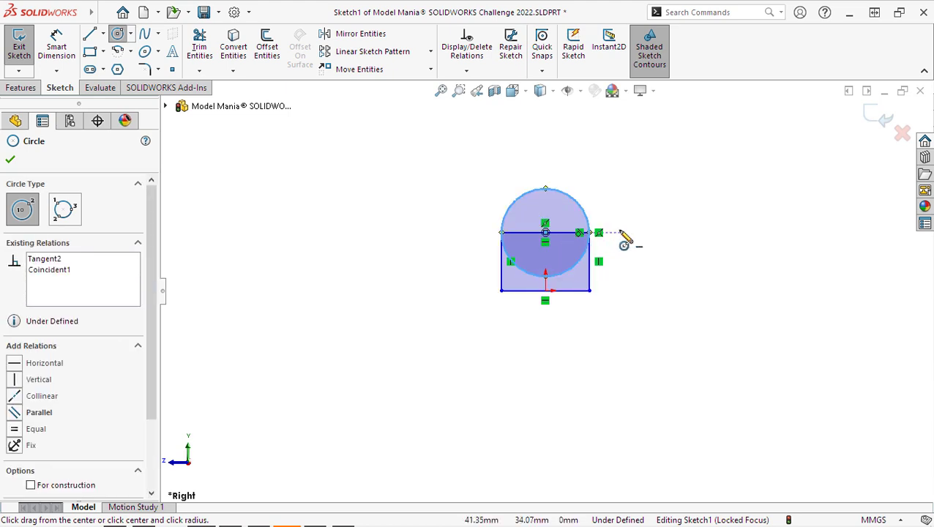
pyautogui.press('Escape')
pyautogui.press('f')
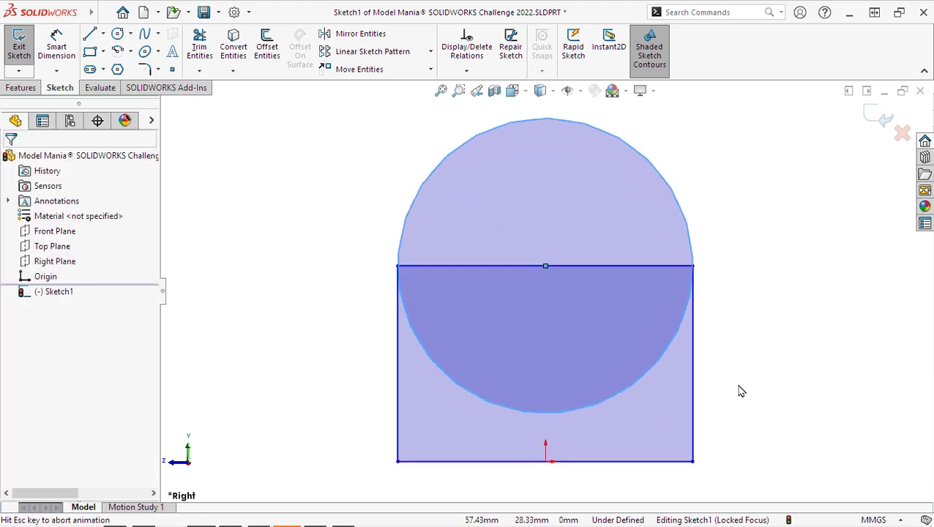
# Dimension the rectangle height to 24 mm and the circle diameter to 24 mm
pyautogui.press('s')
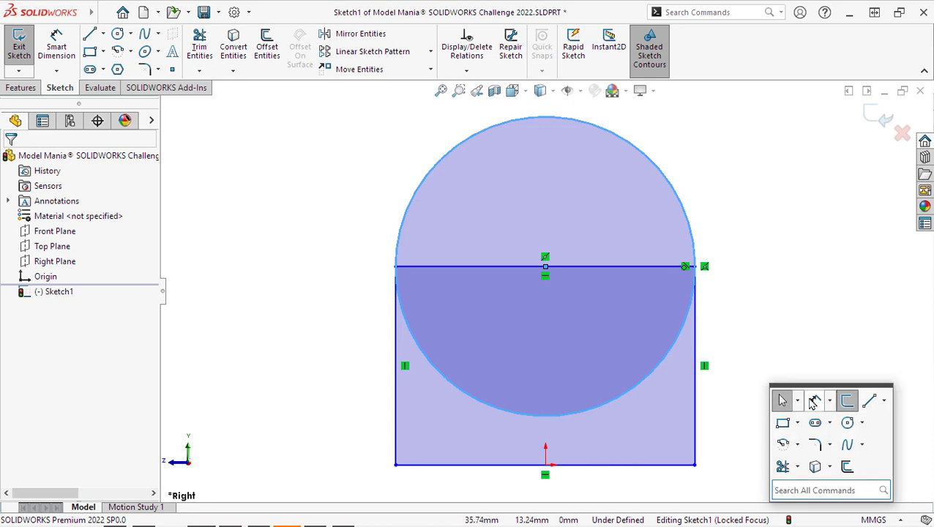
pyautogui.click(810, 399)
pyautogui.click(694, 369)
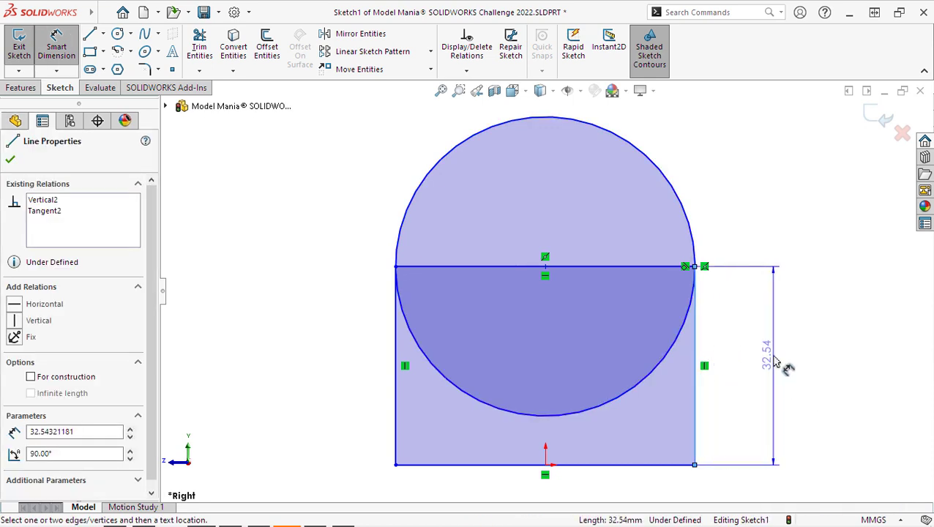
pyautogui.click(777, 362)
pyautogui.write('24')
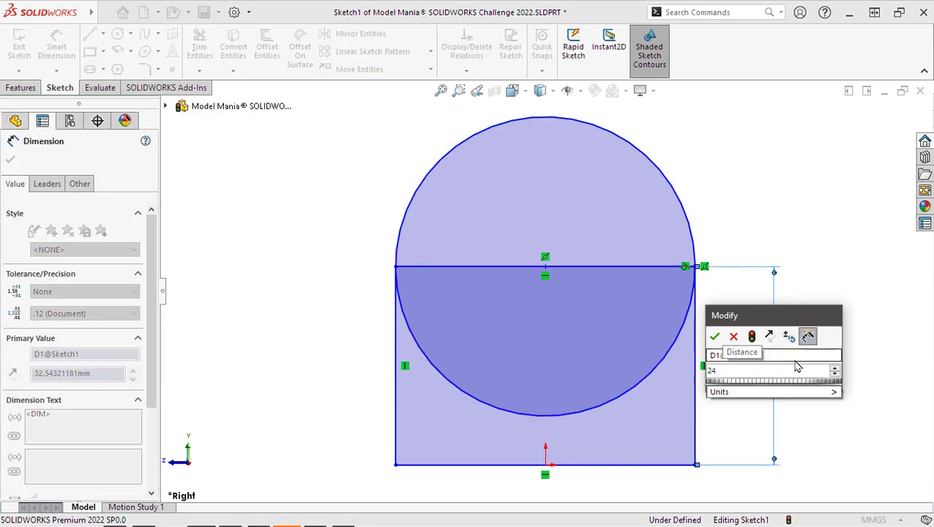
pyautogui.press('Return')
pyautogui.scroll(-3, 724, 219)
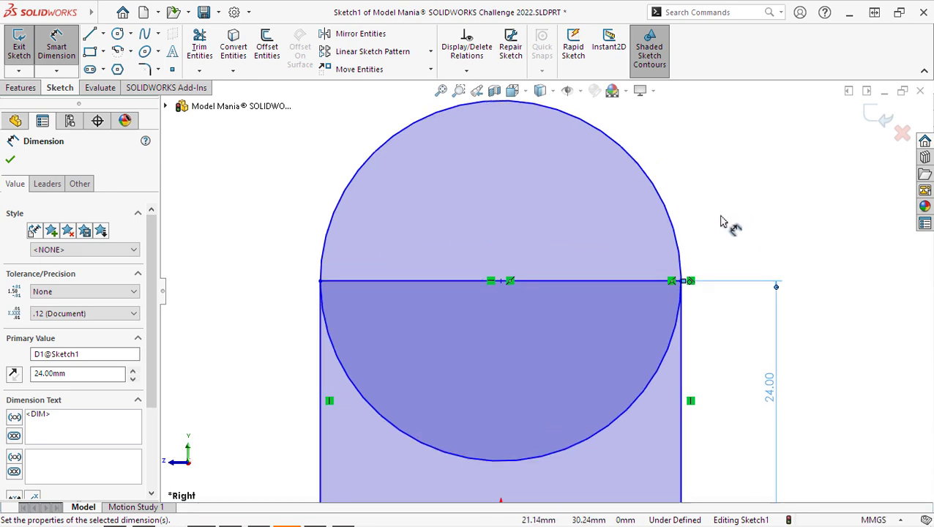
pyautogui.click(636, 189)
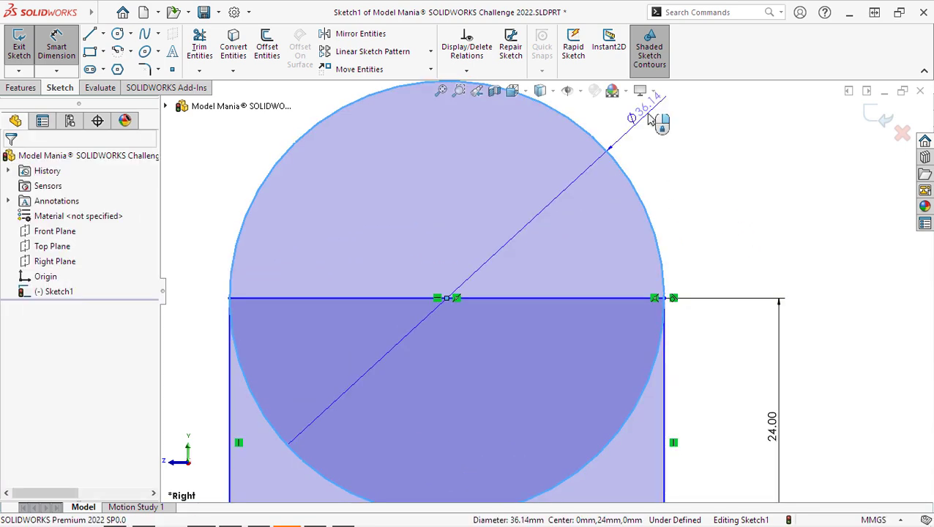
pyautogui.click(649, 120)
pyautogui.write('24')
pyautogui.press('Return')
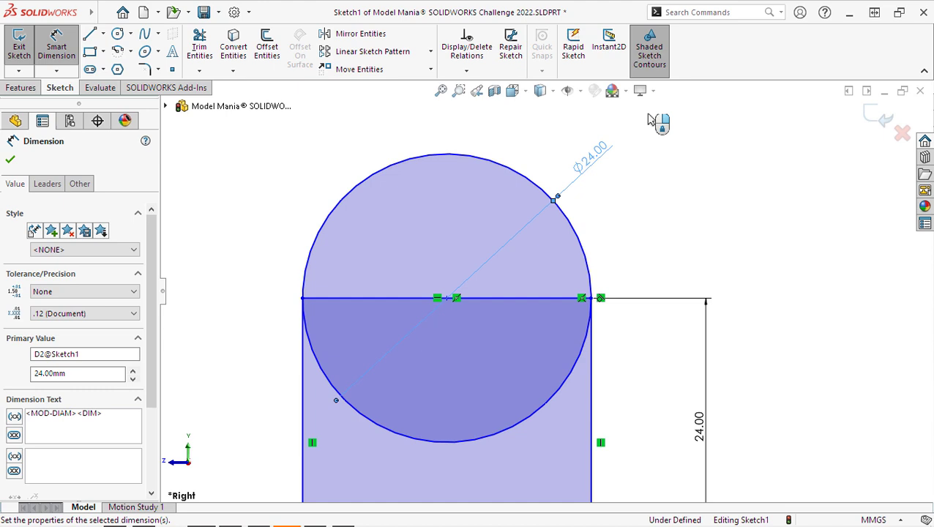
pyautogui.press('f')
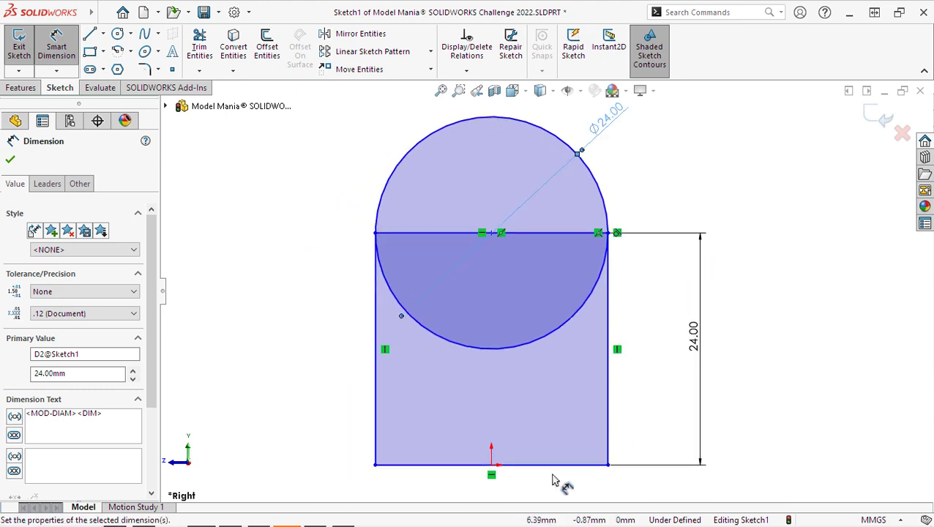
pyautogui.press('Escape')
# Add a Midpoint relation placing the origin at the bottom line's midpoint
pyautogui.click(491, 464)
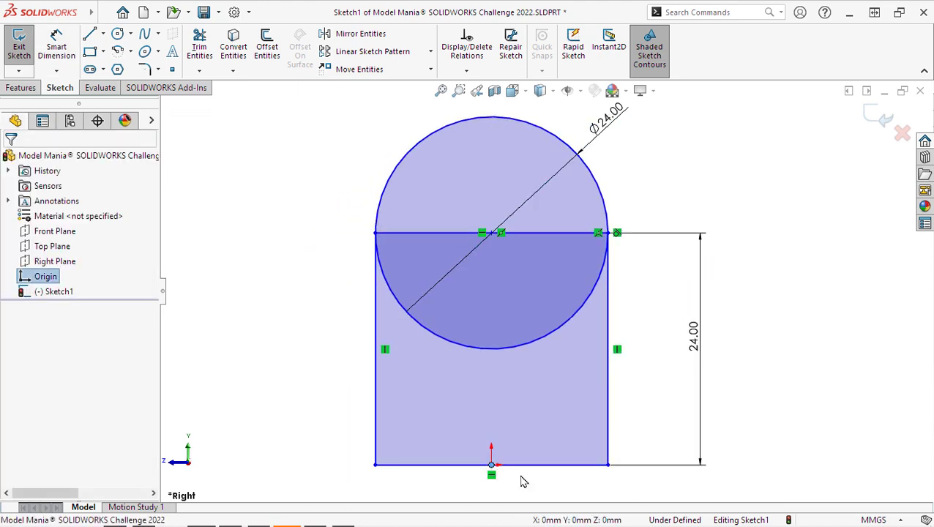
pyautogui.keyDown('ctrl'); pyautogui.click(531, 473); pyautogui.keyUp('ctrl')
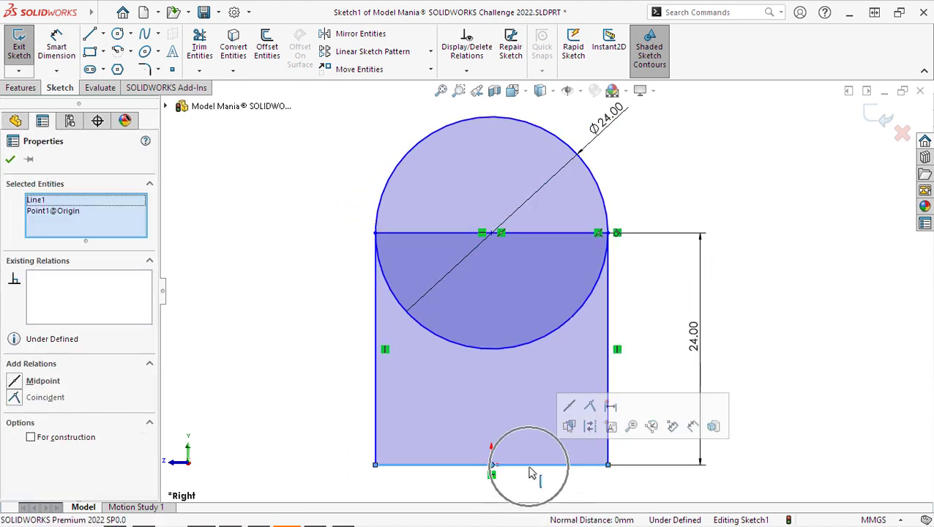
pyautogui.click(567, 408)
pyautogui.click(352, 336)
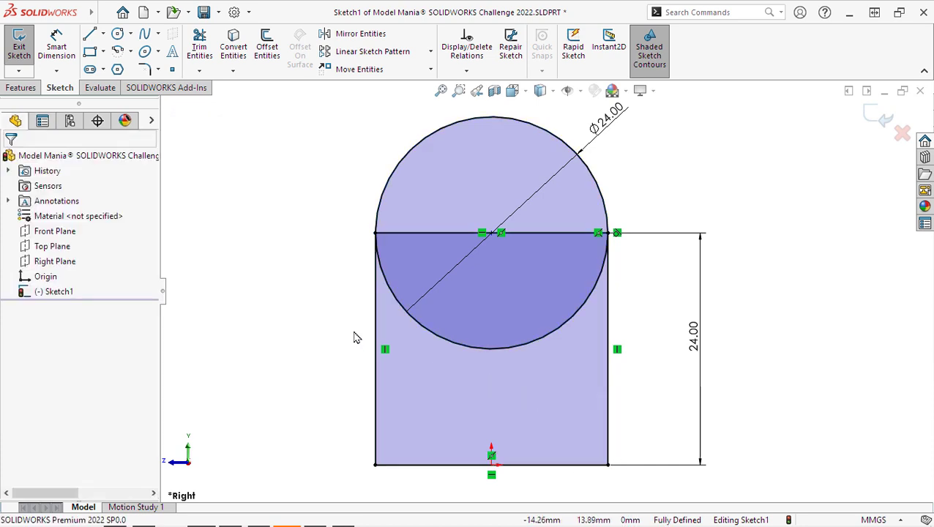
# Extrude the circular region 40 mm as a solid cylinder
pyautogui.click(20, 88)
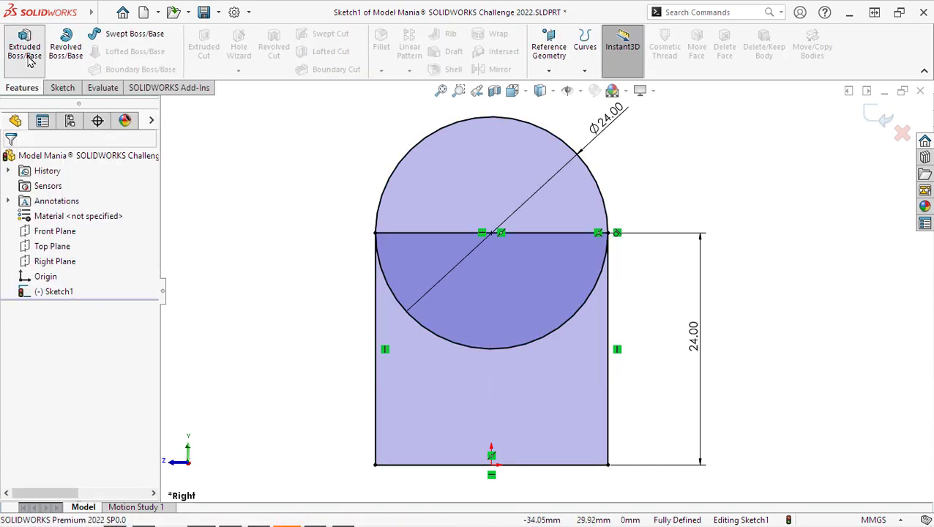
pyautogui.click(26, 51)
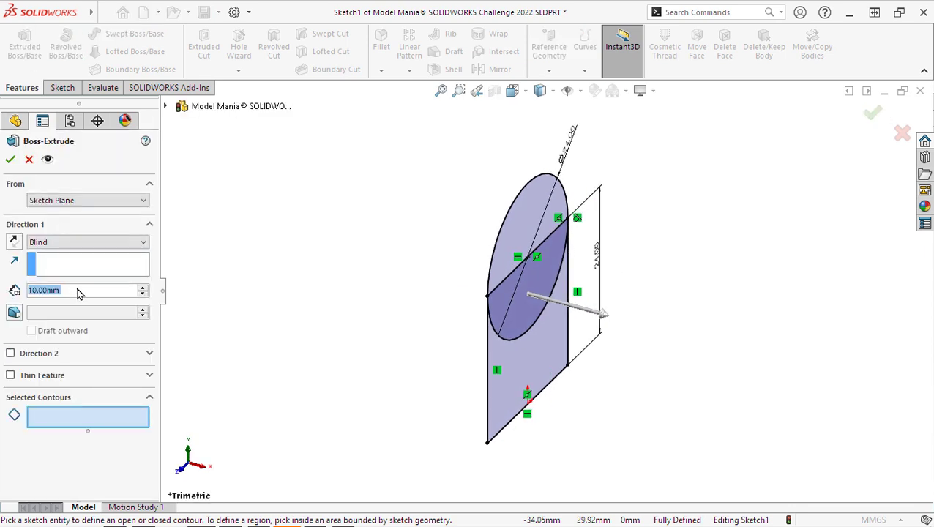
pyautogui.write('40')
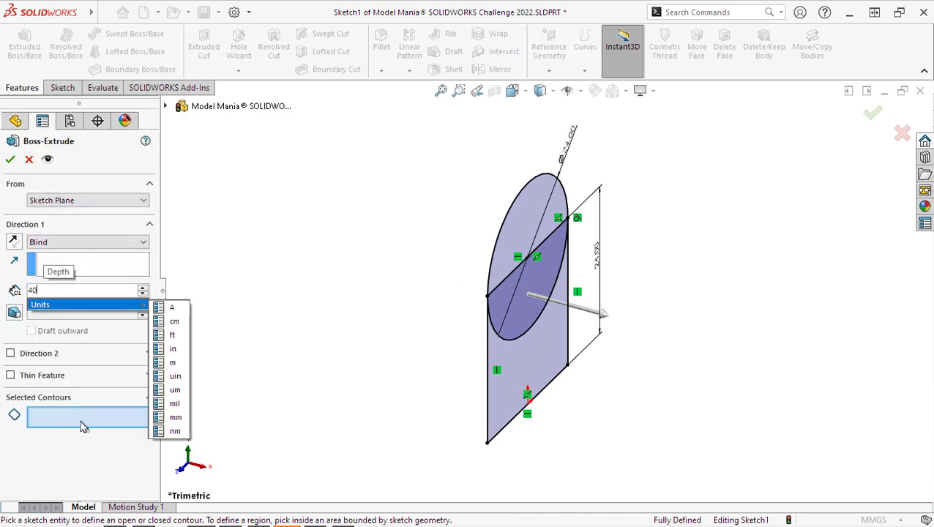
pyautogui.press('Return')
pyautogui.click(514, 221)
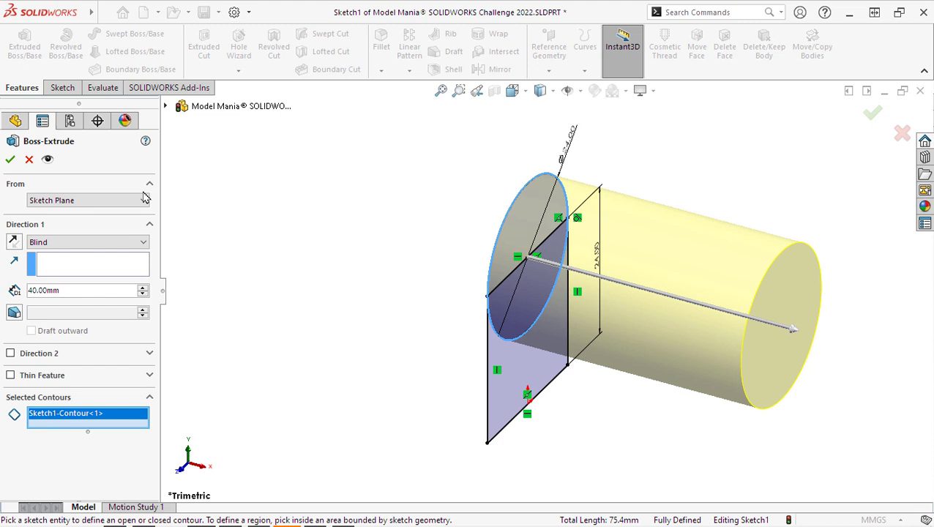
pyautogui.click(10, 159)
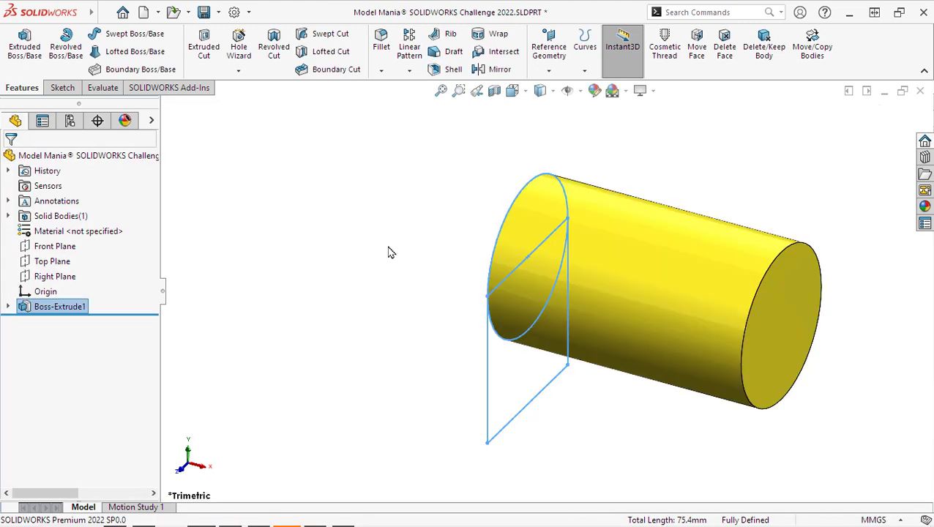
# Reuse Sketch1 for another boss, extruding only the round region 28 mm deep
pyautogui.click(9, 308)
pyautogui.click(56, 329)
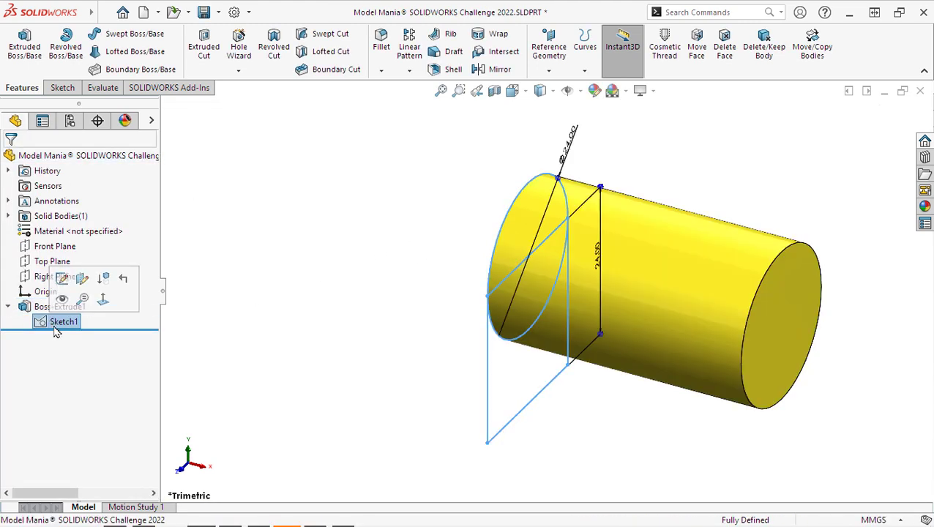
pyautogui.click(24, 46)
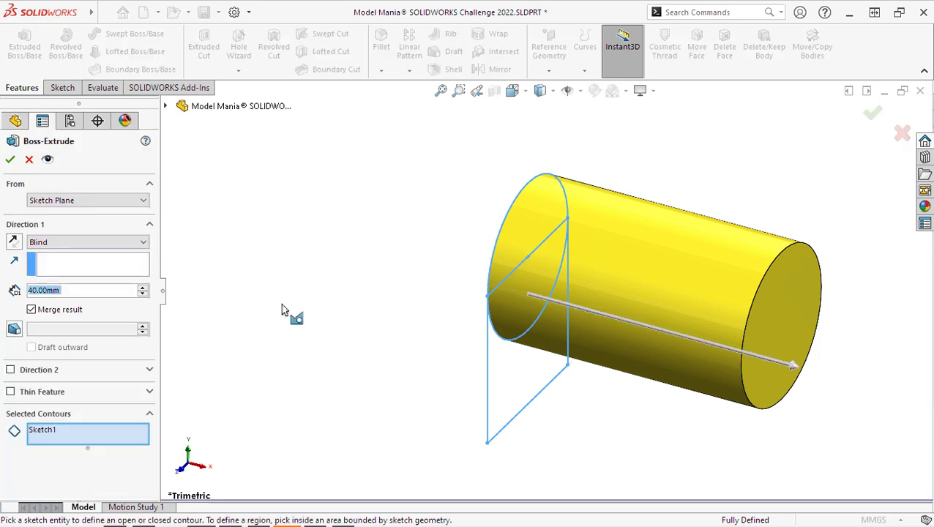
pyautogui.click(61, 433)
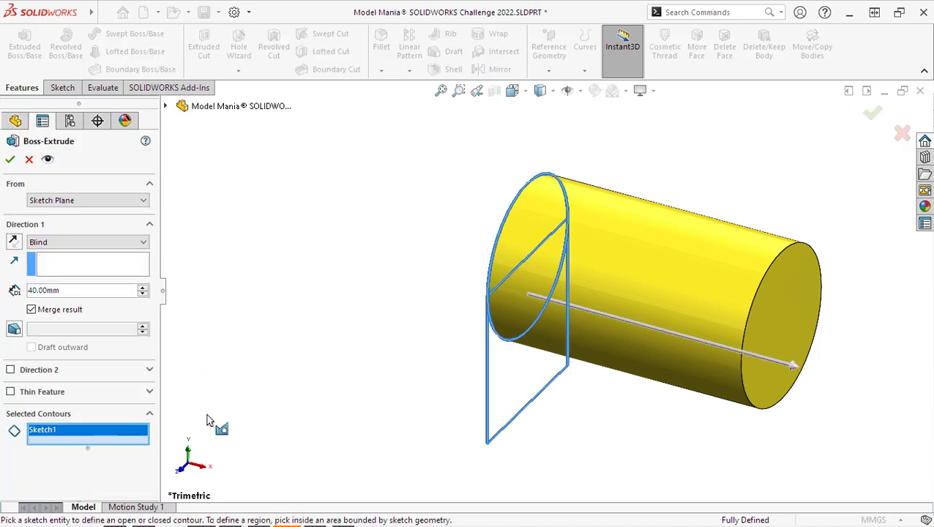
pyautogui.press('Delete')
pyautogui.click(521, 423)
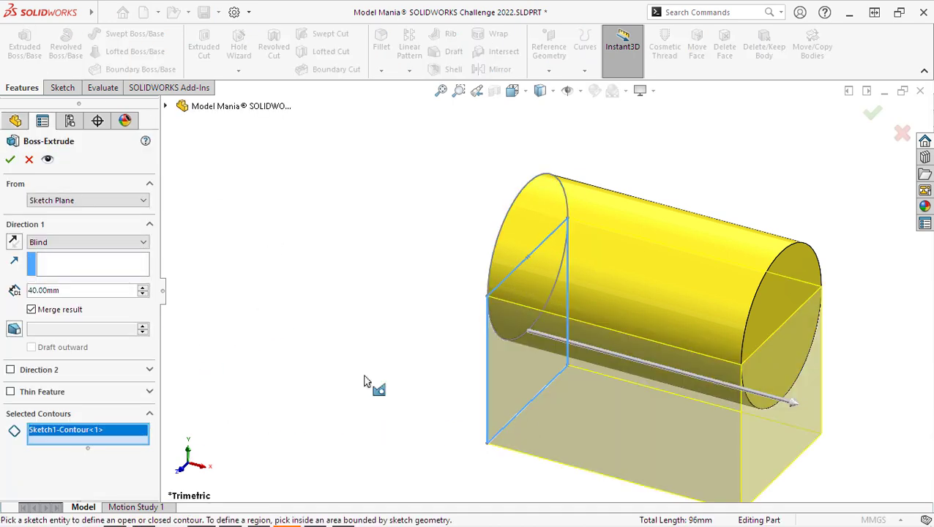
pyautogui.moveTo(89, 292); pyautogui.dragTo(41, 290)
pyautogui.write('28')
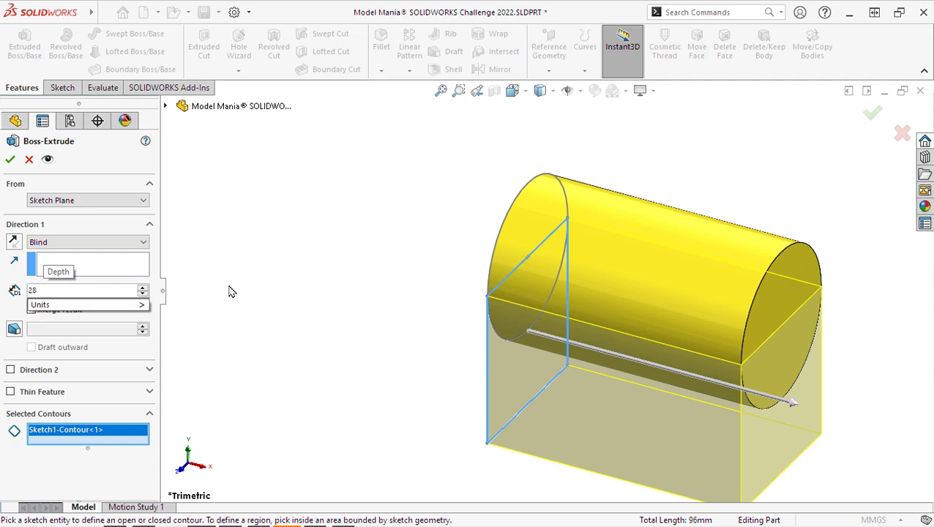
pyautogui.press('Return')
pyautogui.press('Return')
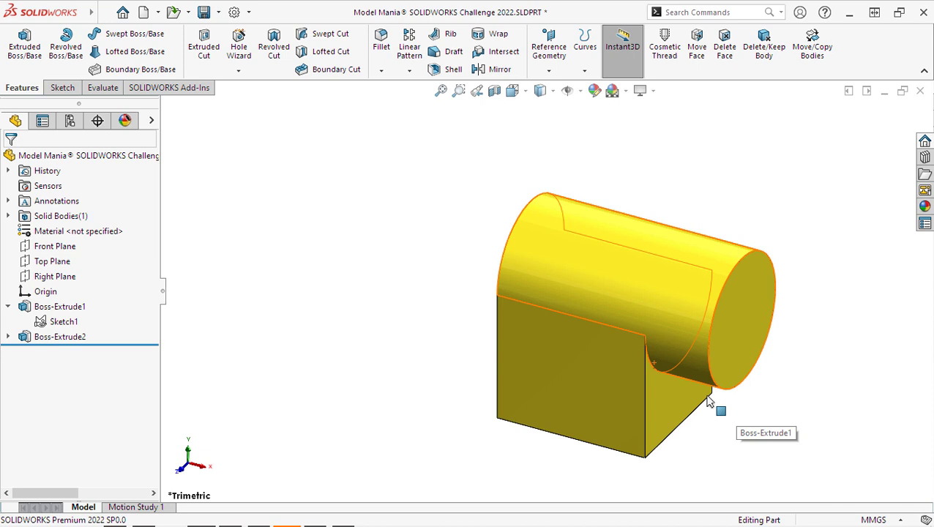
# Fillet the curved cylinder-to-block intersection edge with a 12 mm radius
pyautogui.moveTo(708, 402); pyautogui.dragTo(680, 316, button='middle')
pyautogui.press('s')
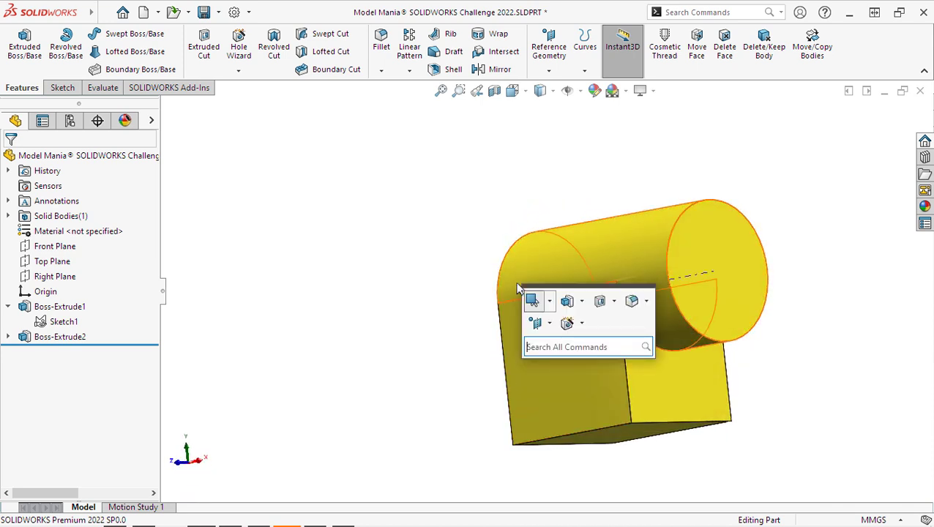
pyautogui.click(632, 305)
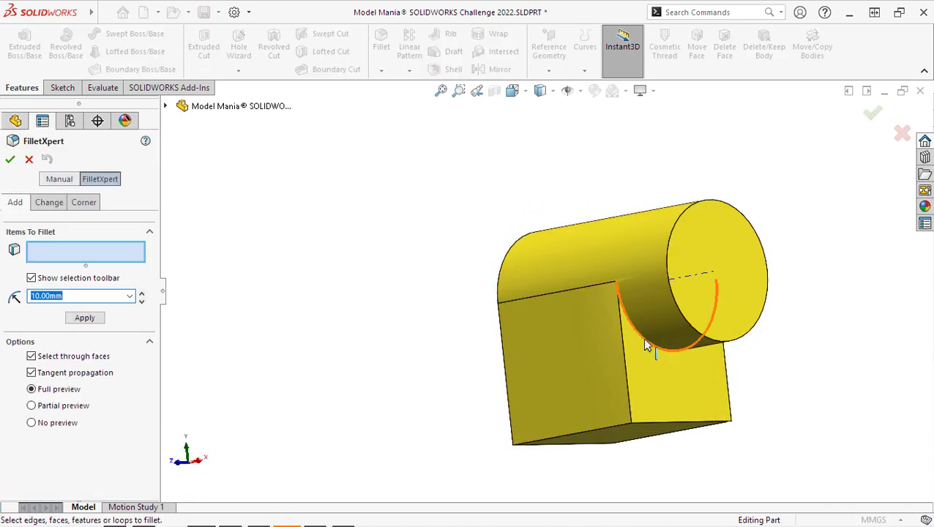
pyautogui.click(642, 337)
pyautogui.doubleClick(45, 296)
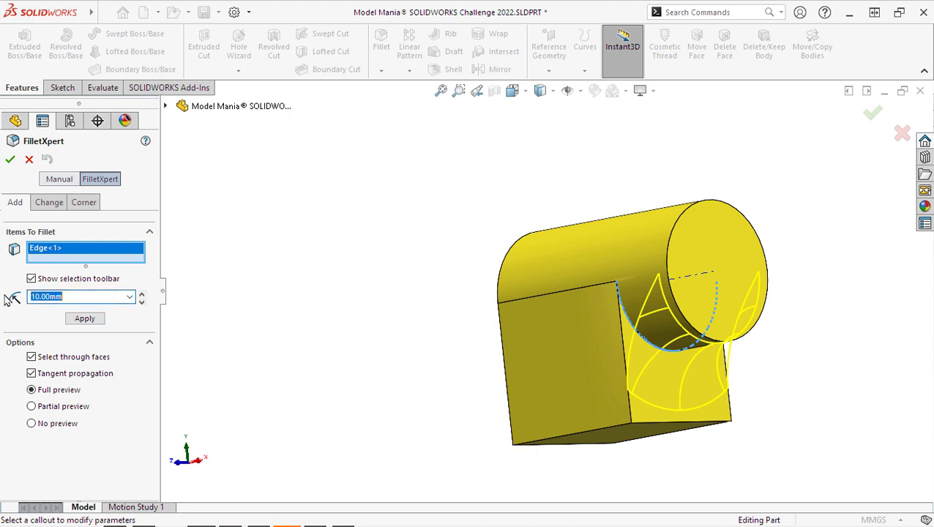
pyautogui.write('12')
pyautogui.press('Return')
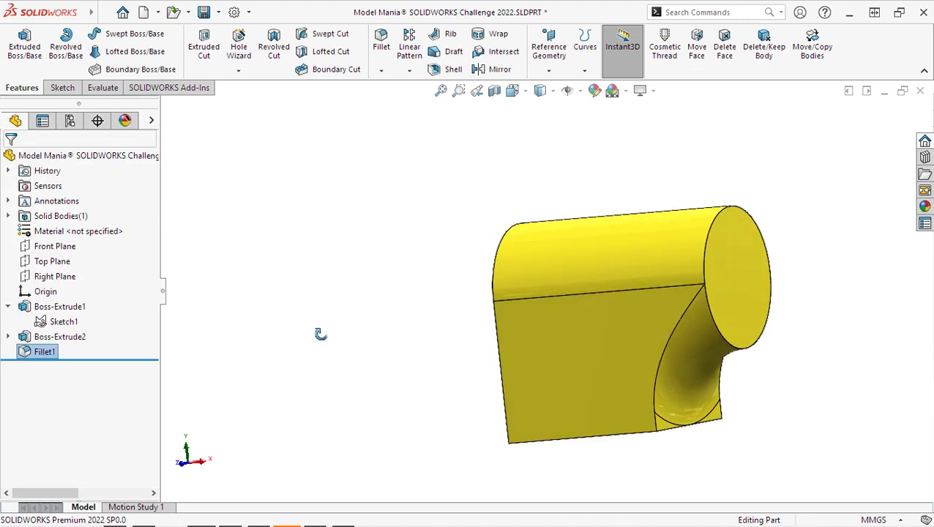
# Sketch on the Front Plane a large circle through the part's bottom-left corner
pyautogui.click(56, 248)
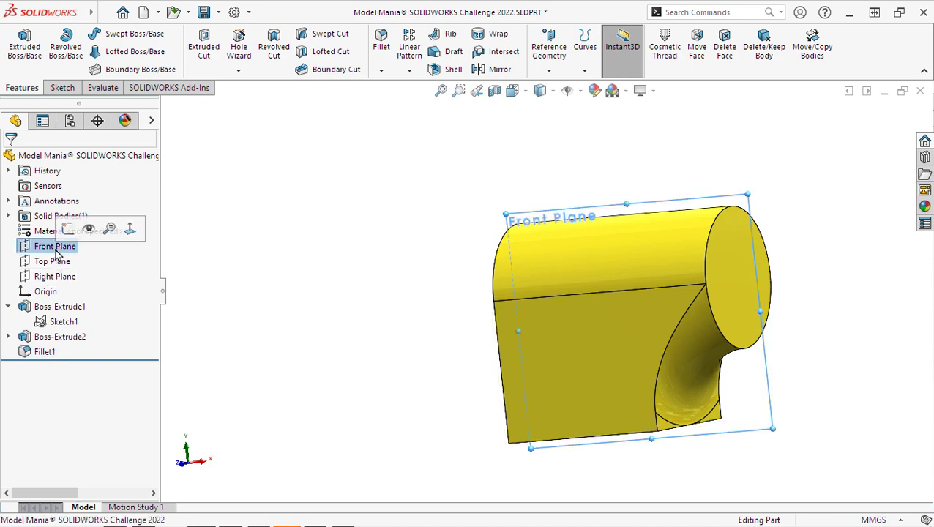
pyautogui.click(67, 228)
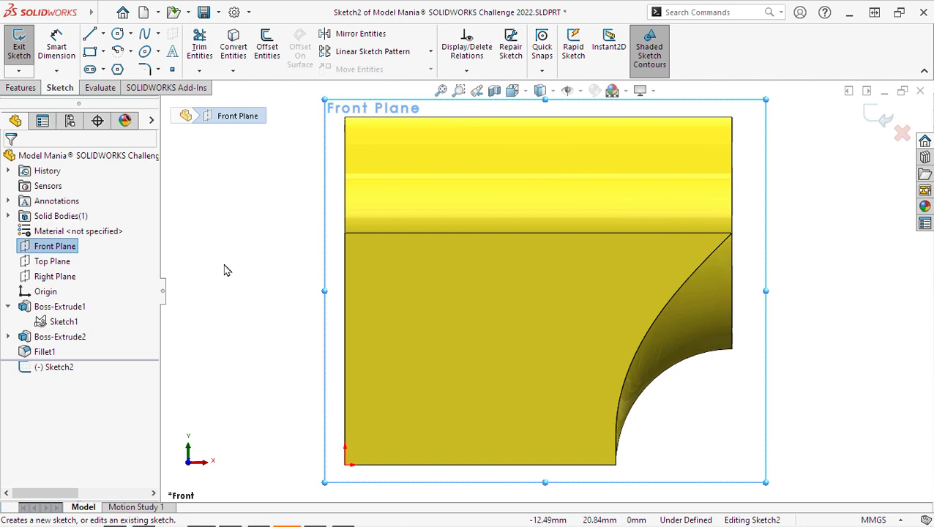
pyautogui.press('z')
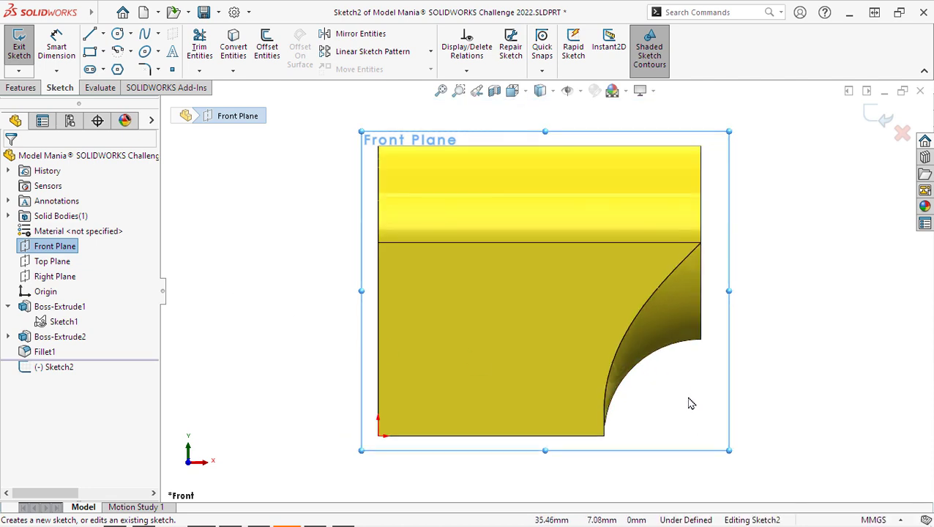
pyautogui.press('z')
pyautogui.press('s')
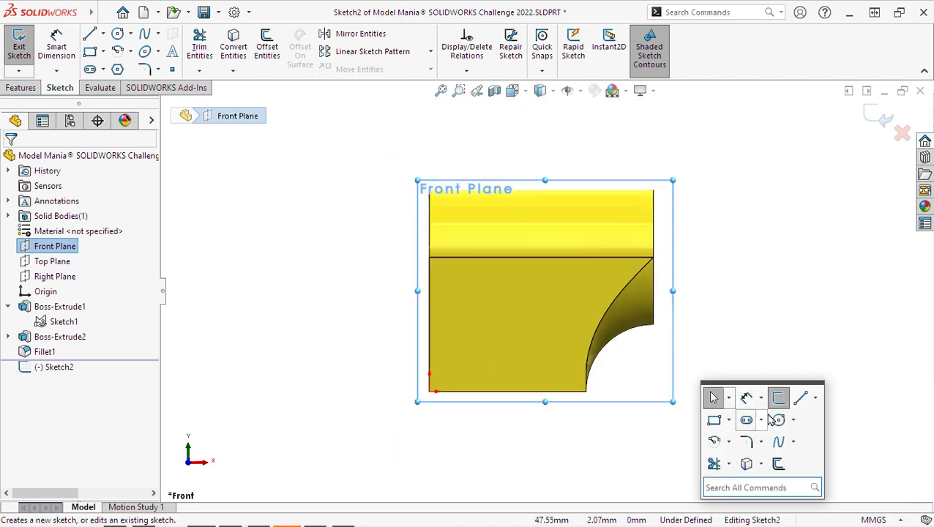
pyautogui.click(776, 419)
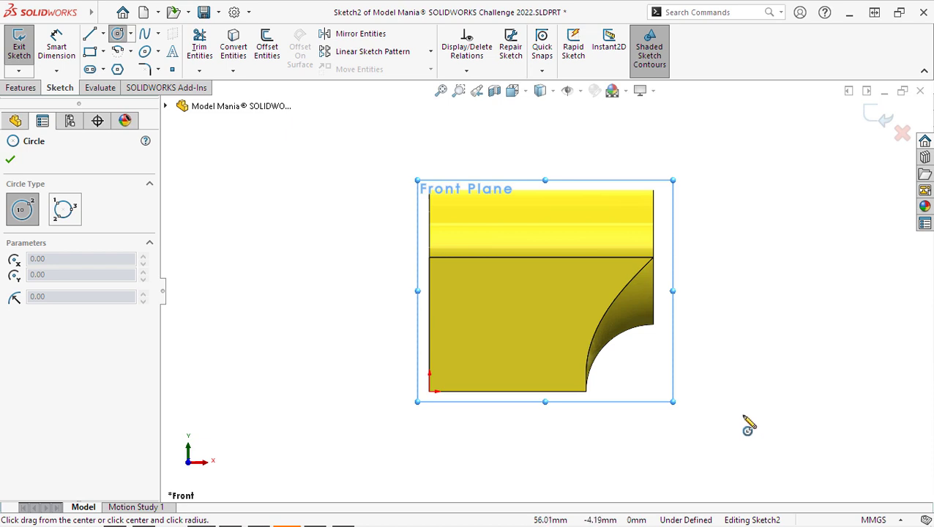
pyautogui.click(656, 391)
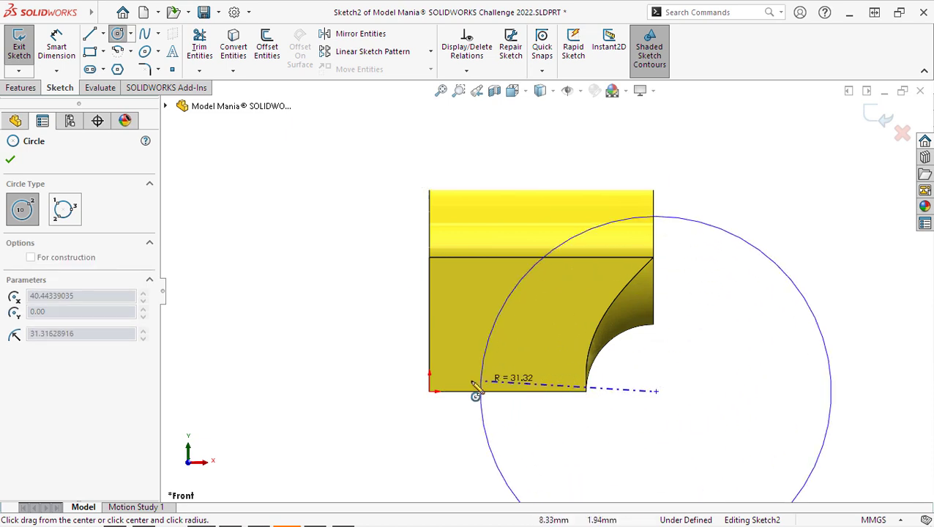
pyautogui.click(431, 391)
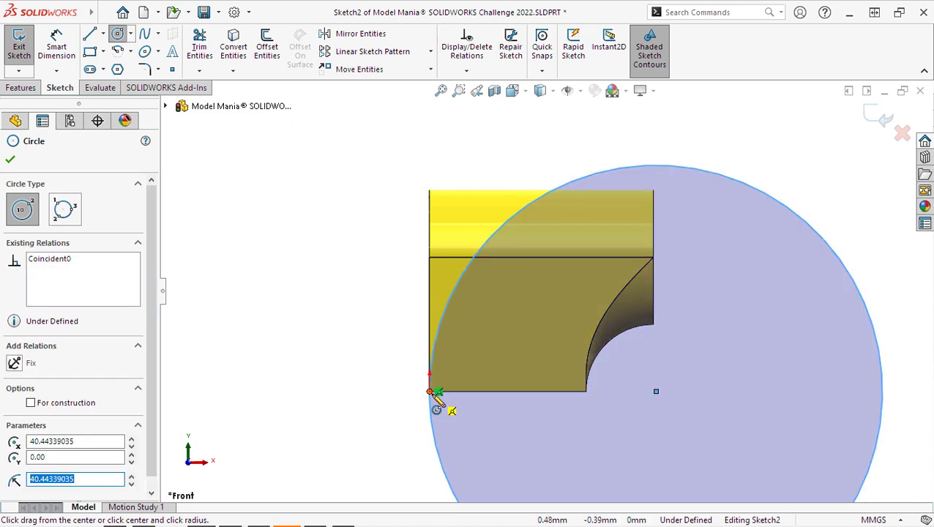
pyautogui.press('Escape')
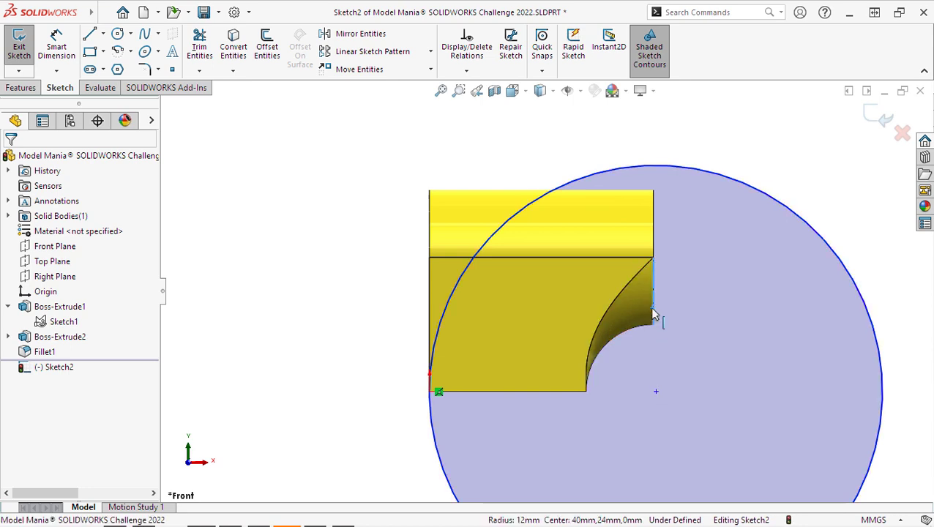
# Add Coincident relations on the circle centre to fully define the sketch
pyautogui.keyDown('ctrl'); pyautogui.click(656, 389); pyautogui.keyUp('ctrl')
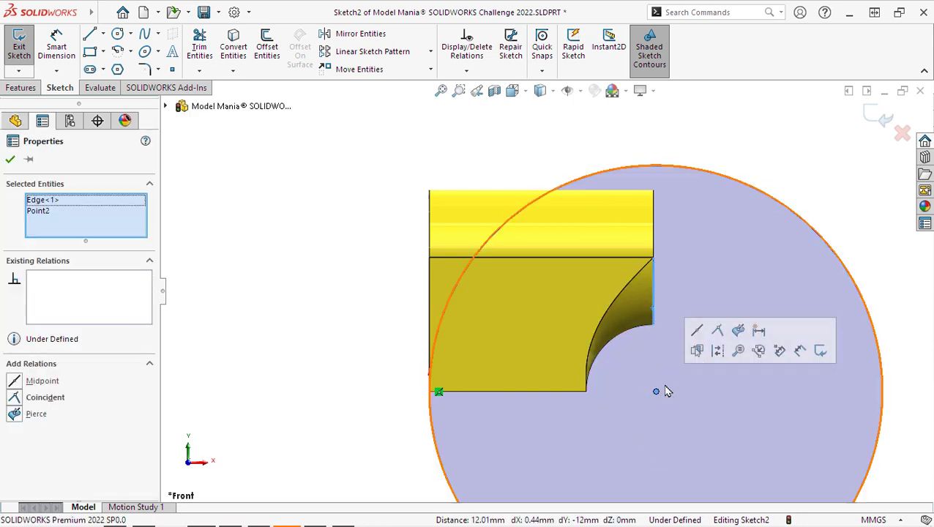
pyautogui.click(716, 330)
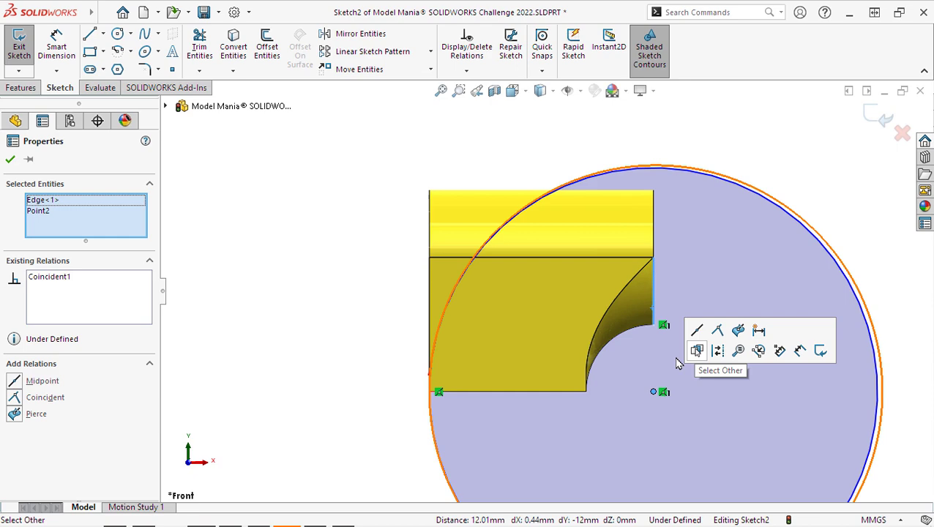
pyautogui.press('Escape')
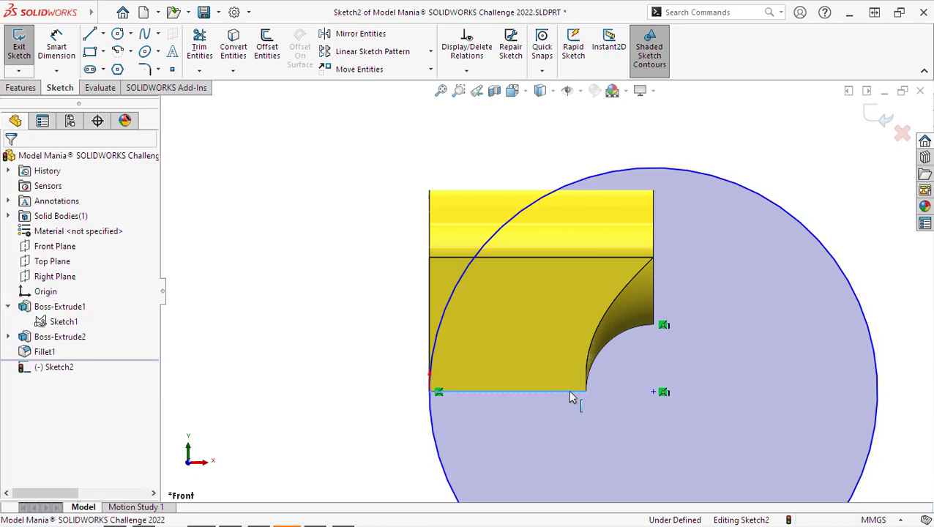
pyautogui.keyDown('ctrl'); pyautogui.click(655, 391); pyautogui.keyUp('ctrl')
pyautogui.click(710, 352)
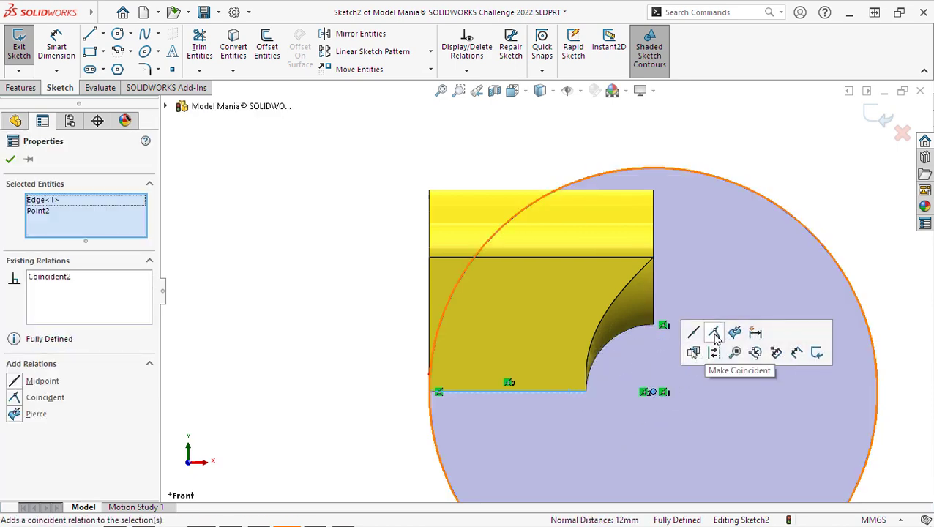
pyautogui.click(373, 311)
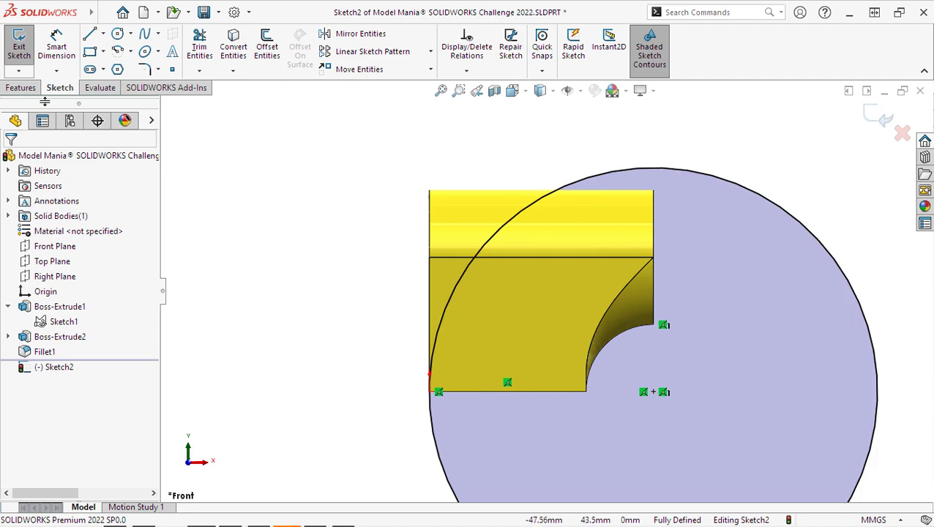
pyautogui.click(22, 87)
# Extruded Cut the circle Through All - Both with Flip side to cut enabled
pyautogui.click(204, 46)
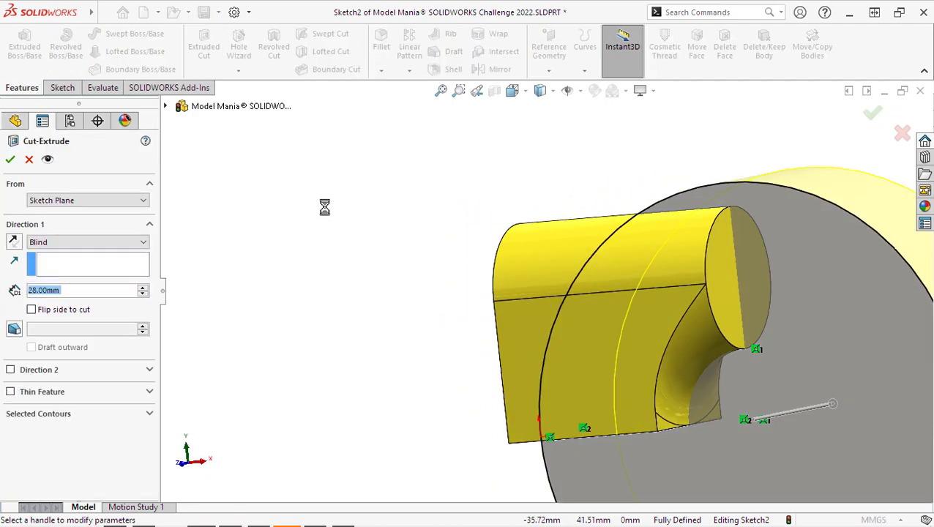
pyautogui.click(95, 243)
pyautogui.click(65, 273)
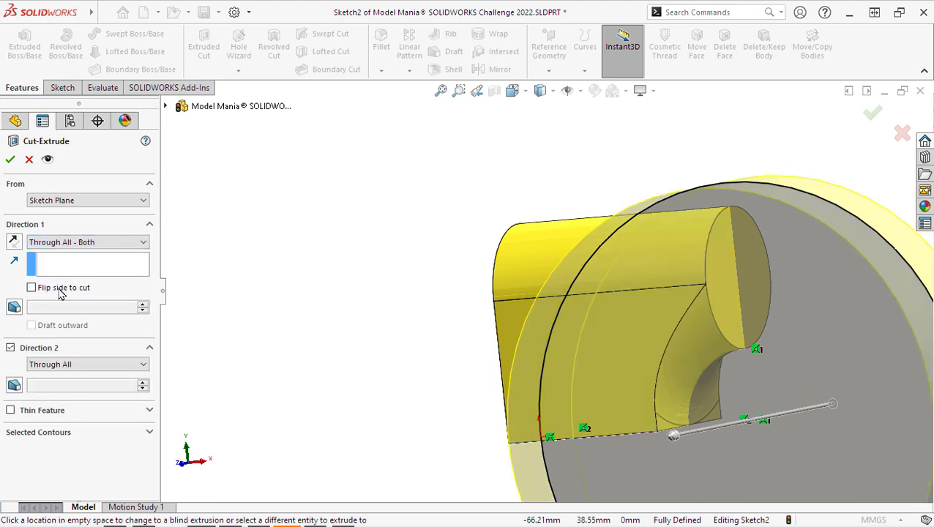
pyautogui.click(61, 289)
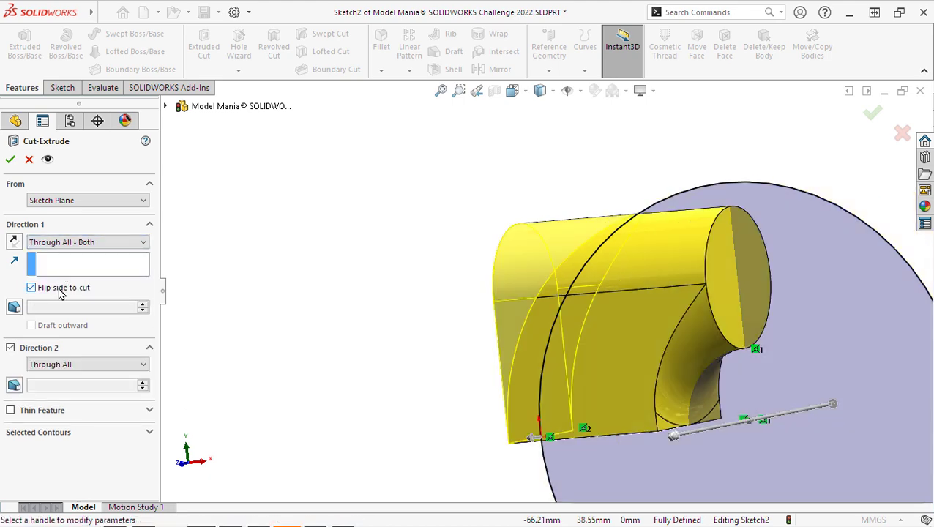
pyautogui.click(11, 159)
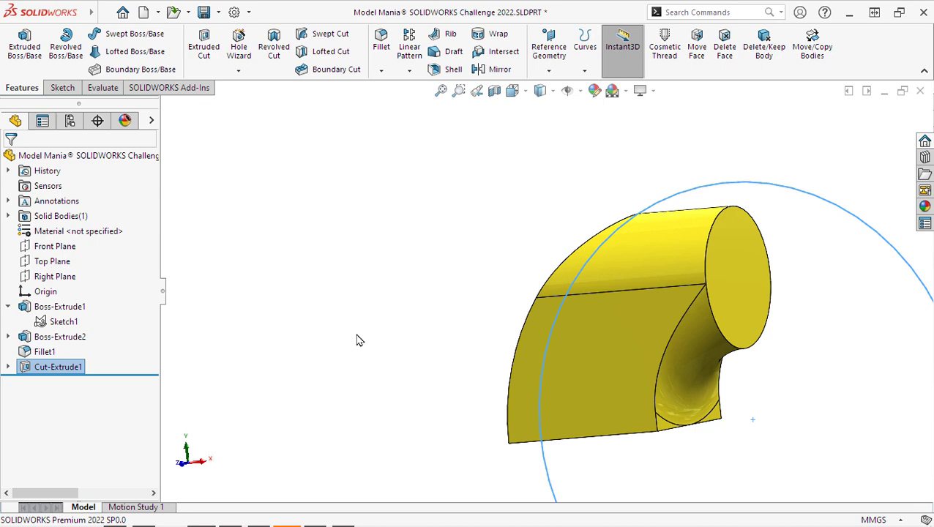
pyautogui.moveTo(358, 340)
pyautogui.mouseDown(button='middle')
pyautogui.moveTo(361, 327)
pyautogui.moveTo(396, 319)
pyautogui.moveTo(366, 317)
pyautogui.mouseUp(button='middle')
pyautogui.click(366, 317)
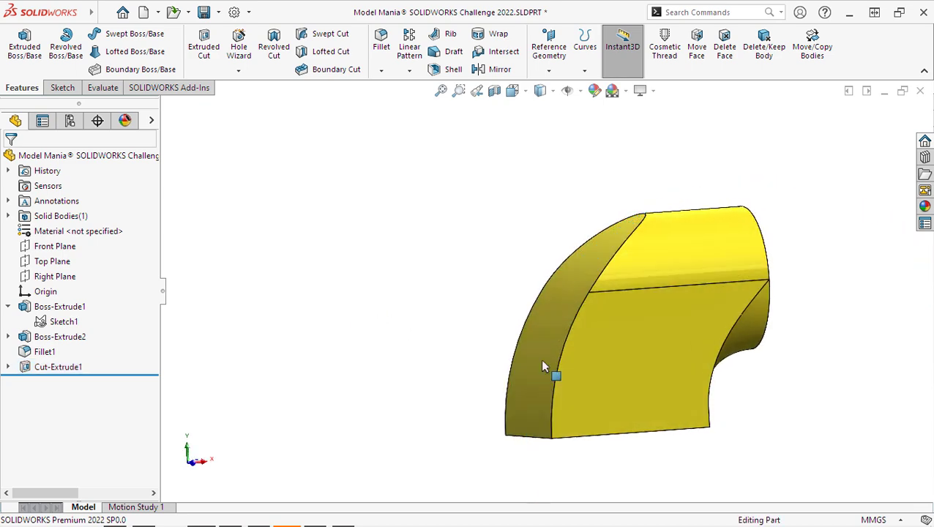
pyautogui.moveTo(752, 387); pyautogui.dragTo(725, 391, button='middle')
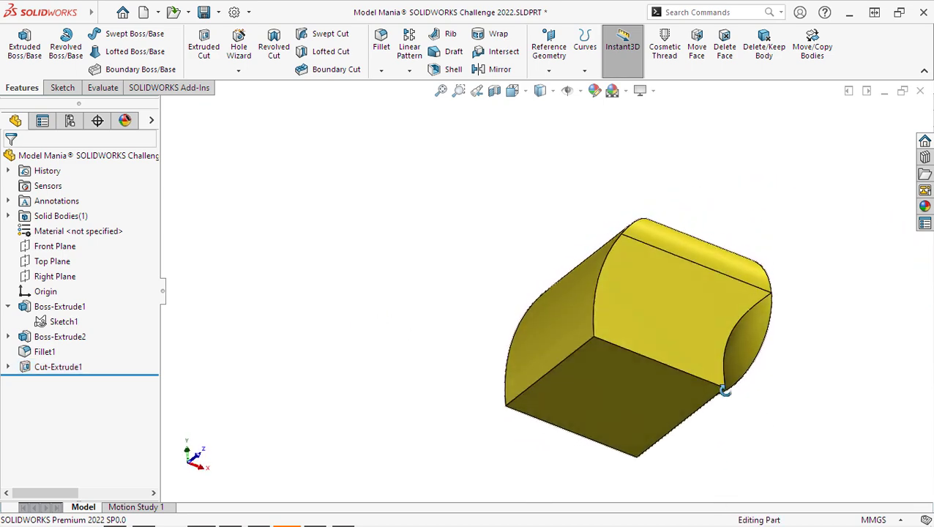
# On the flat end face, sketch a U-shaped slot of lines closed by a tangent arc
pyautogui.click(597, 380)
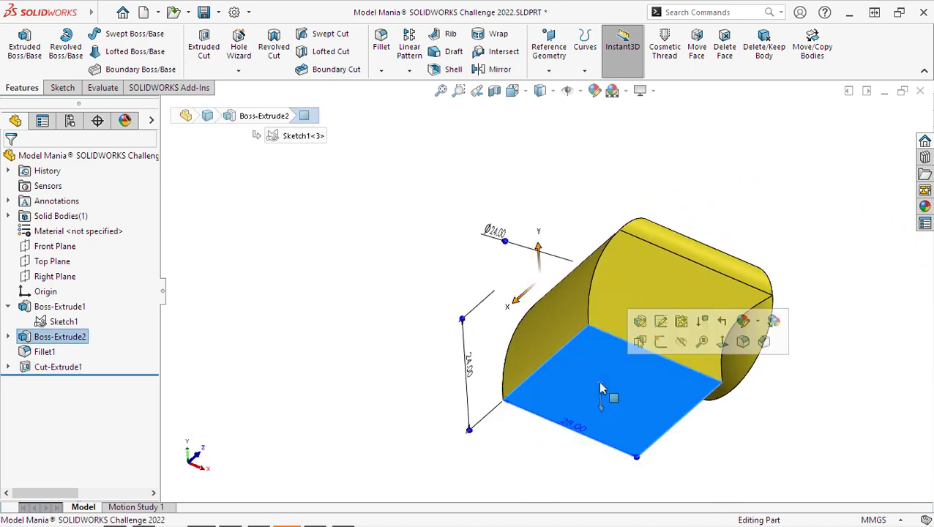
pyautogui.click(660, 343)
pyautogui.press('s')
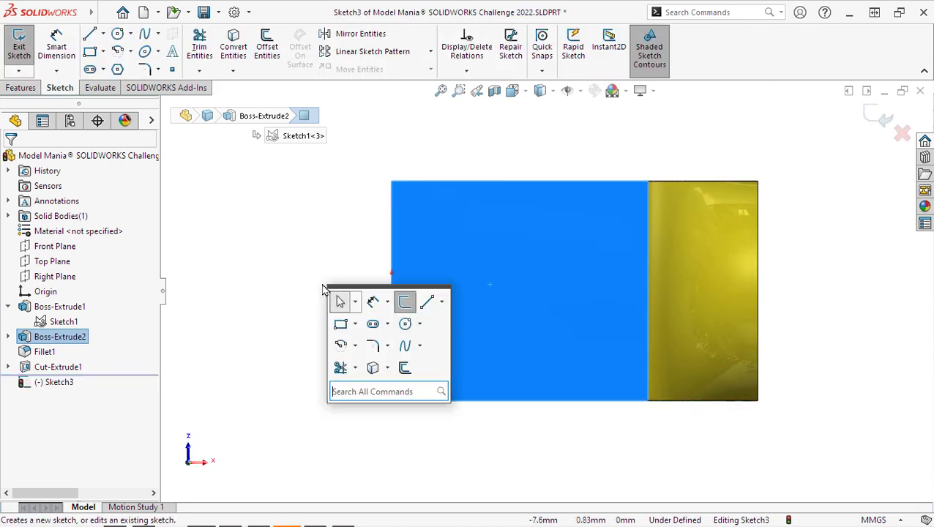
pyautogui.click(428, 302)
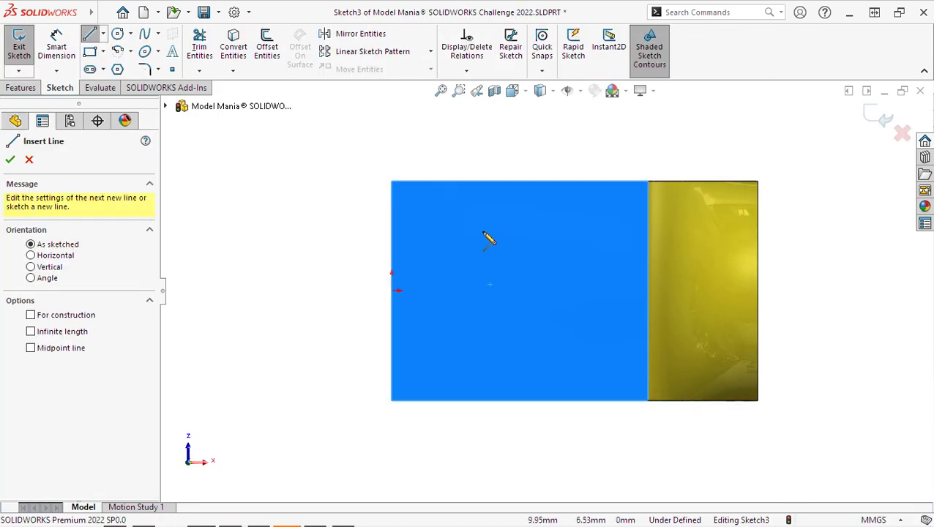
pyautogui.click(485, 231)
pyautogui.click(392, 231)
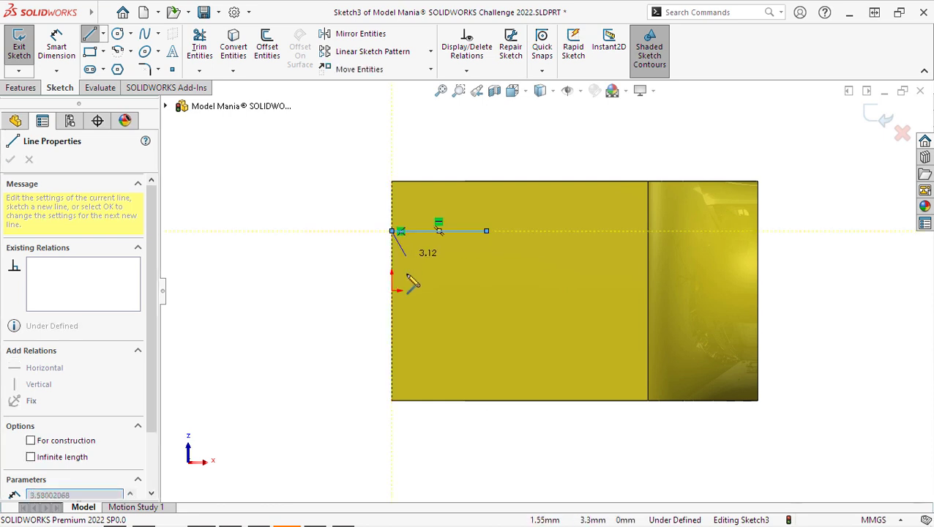
pyautogui.click(392, 327)
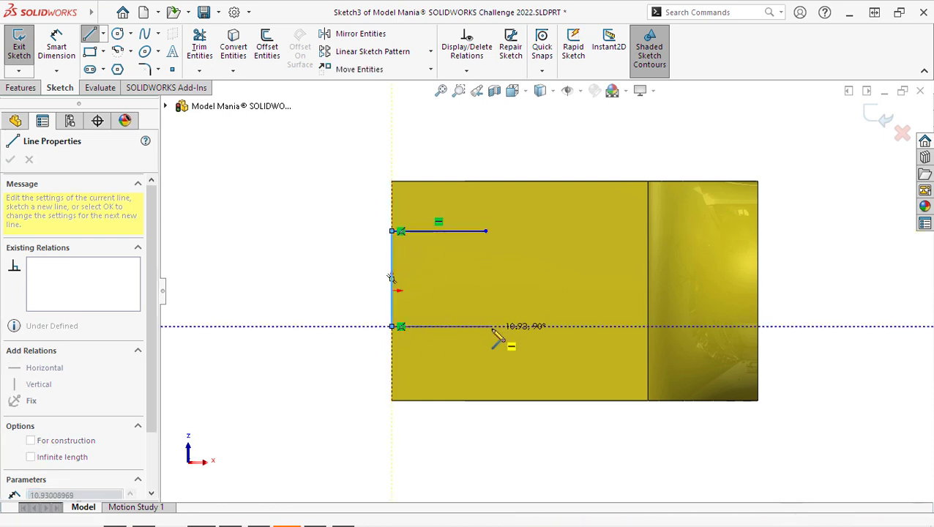
pyautogui.click(486, 326)
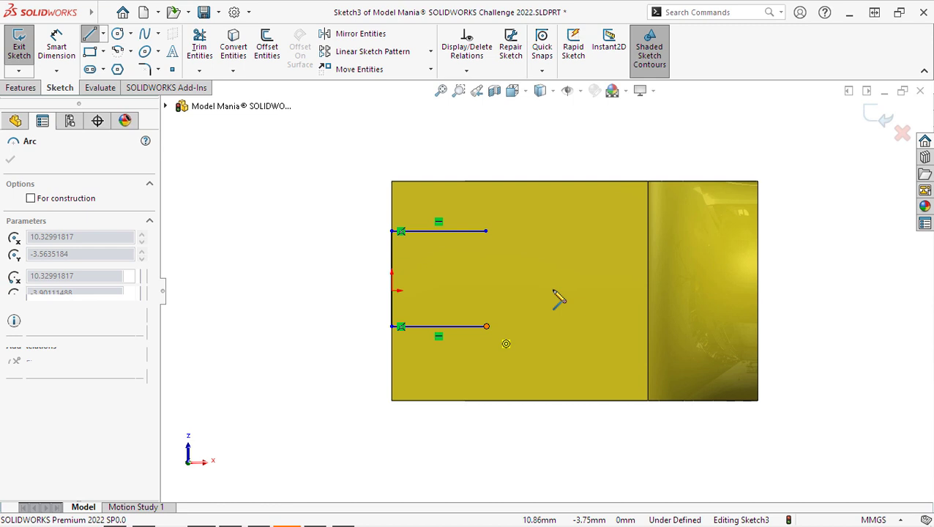
pyautogui.click(486, 231)
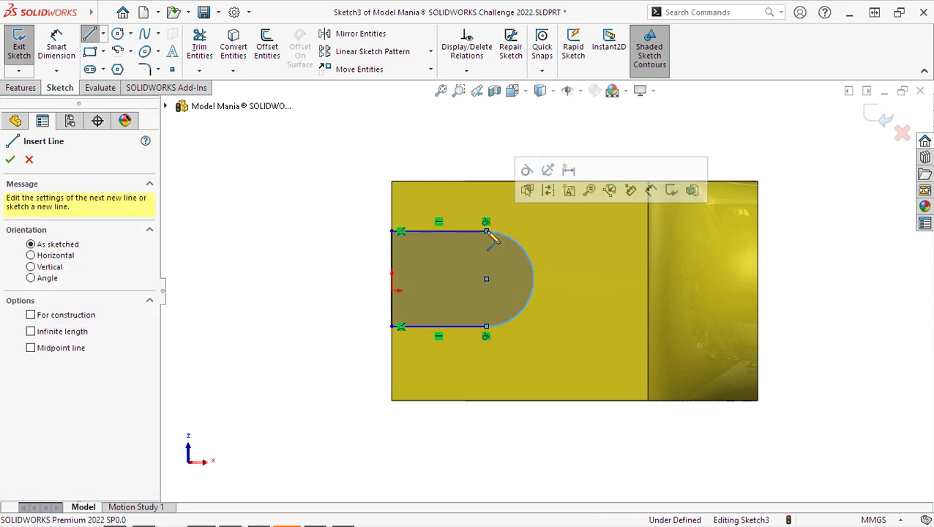
# Add a small circle at the arc centre and drag the left line to enlarge the slot
pyautogui.press('s')
pyautogui.click(570, 273)
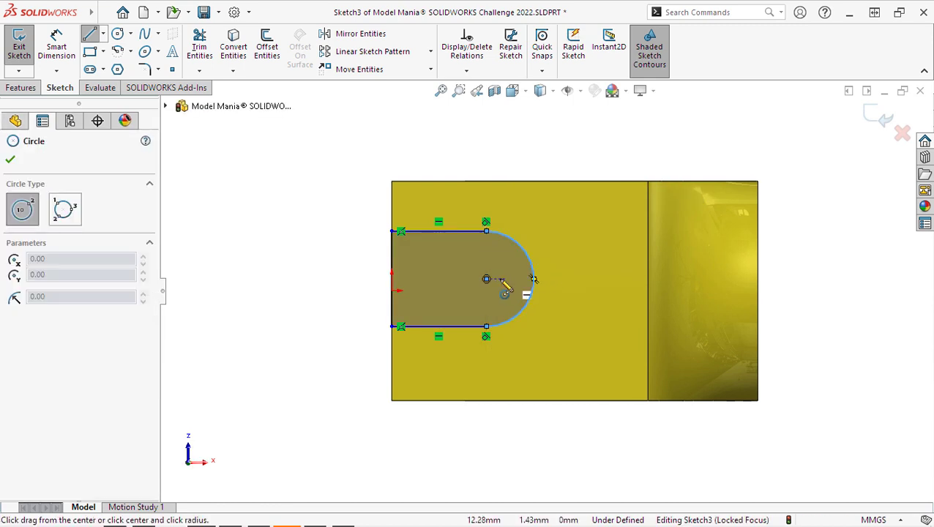
pyautogui.click(485, 278)
pyautogui.click(500, 292)
pyautogui.press('Escape')
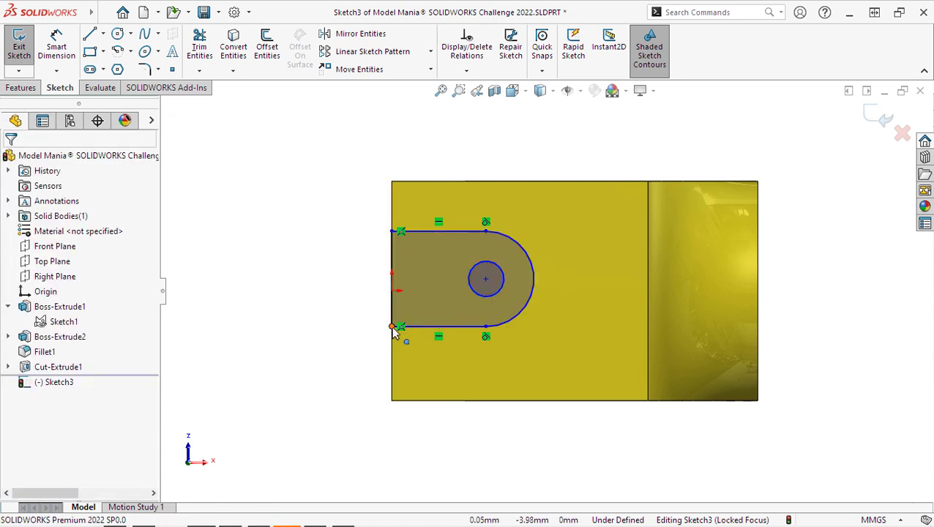
pyautogui.moveTo(393, 328); pyautogui.dragTo(409, 352)
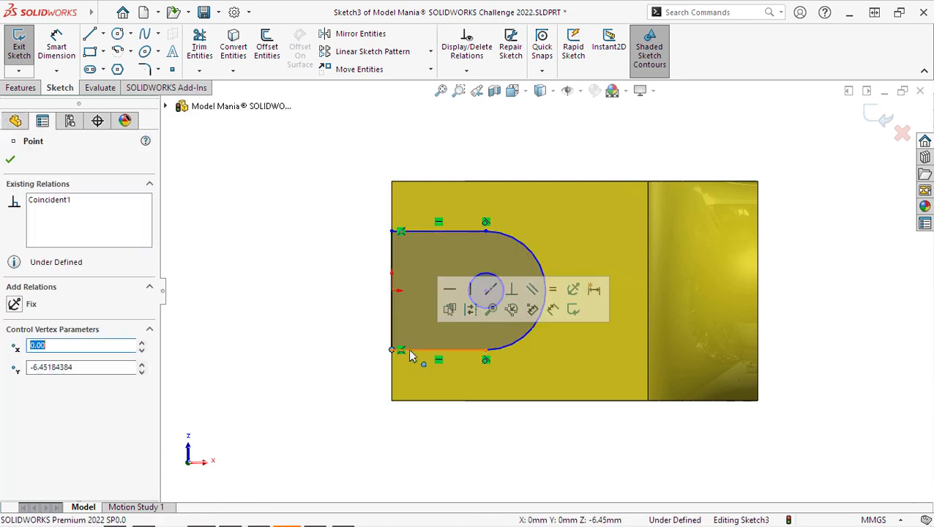
# Add a Midpoint relation placing the origin at the left line's midpoint
pyautogui.click(393, 292)
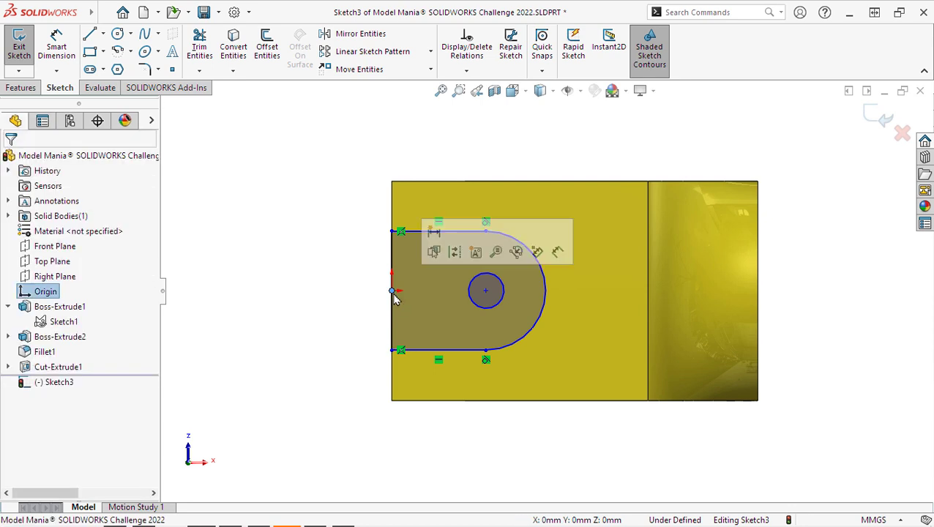
pyautogui.keyDown('ctrl'); pyautogui.click(392, 322); pyautogui.keyUp('ctrl')
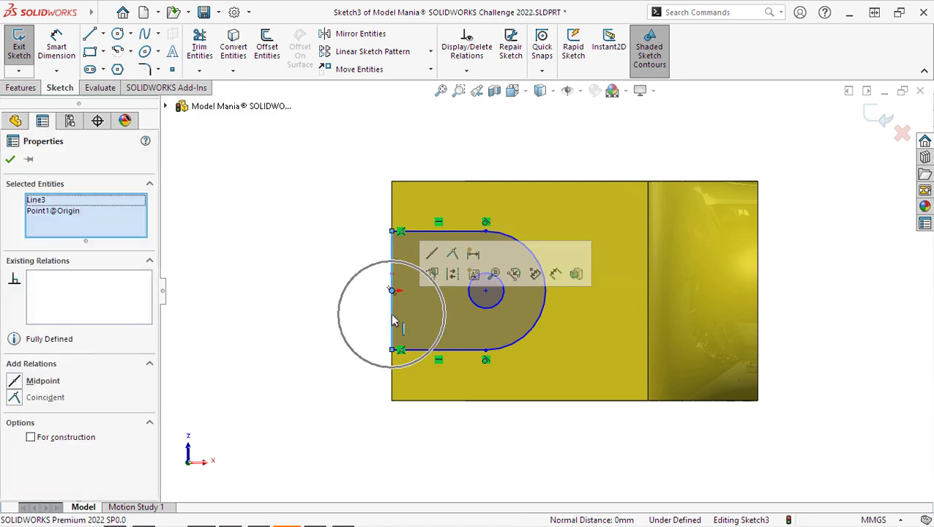
pyautogui.click(430, 257)
pyautogui.click(332, 286)
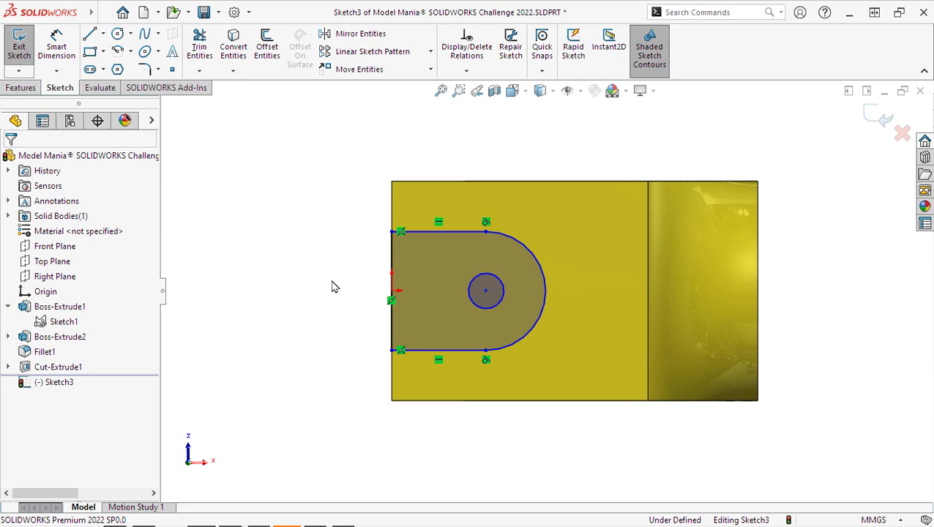
# Dimension the bottom line 12 mm and the end arc R7, displayed as Ø14
pyautogui.press('s')
pyautogui.click(381, 297)
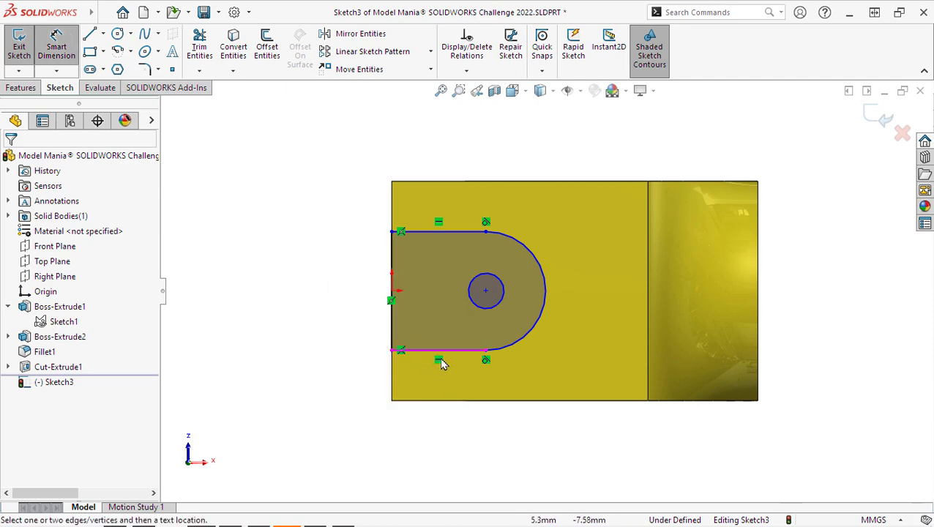
pyautogui.click(452, 358)
pyautogui.click(444, 448)
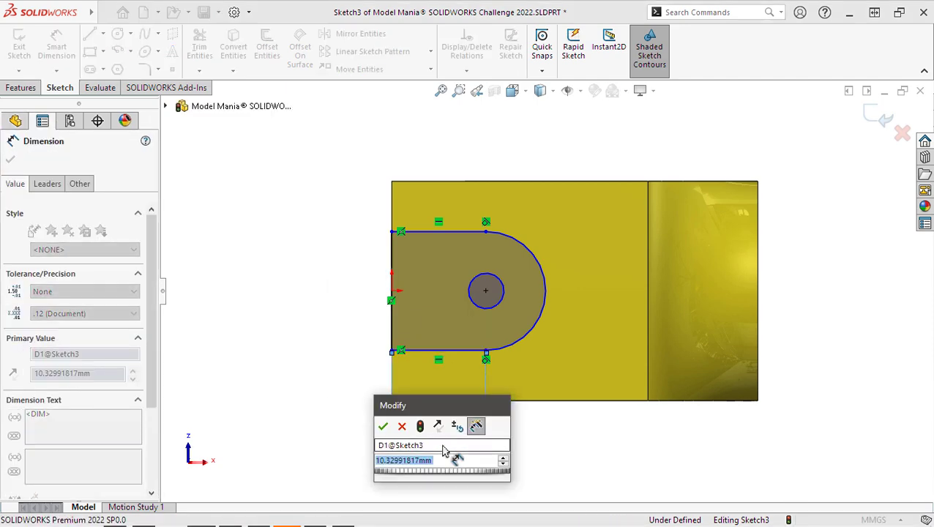
pyautogui.write('12')
pyautogui.press('Return')
pyautogui.press('Escape')
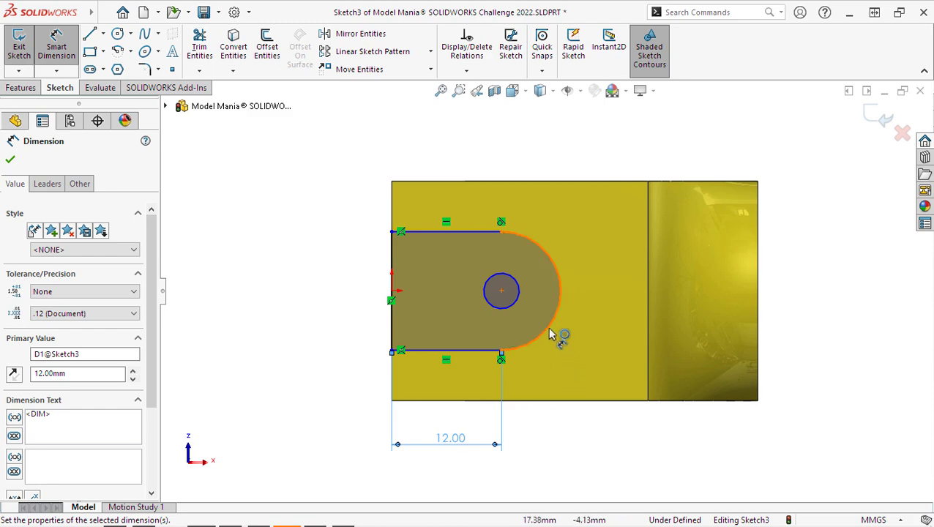
pyautogui.click(553, 335)
pyautogui.press('d')
pyautogui.click(588, 348)
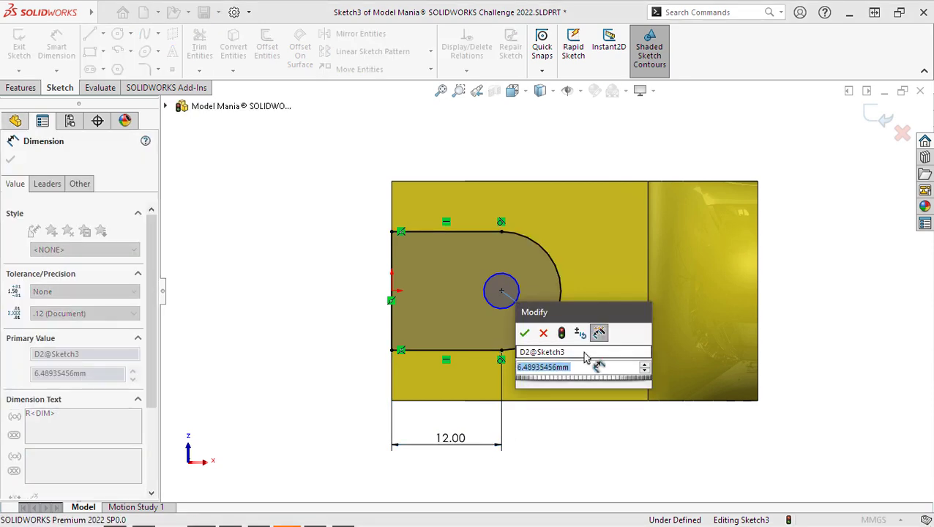
pyautogui.write('7')
pyautogui.press('Return')
pyautogui.rightClick(589, 358)
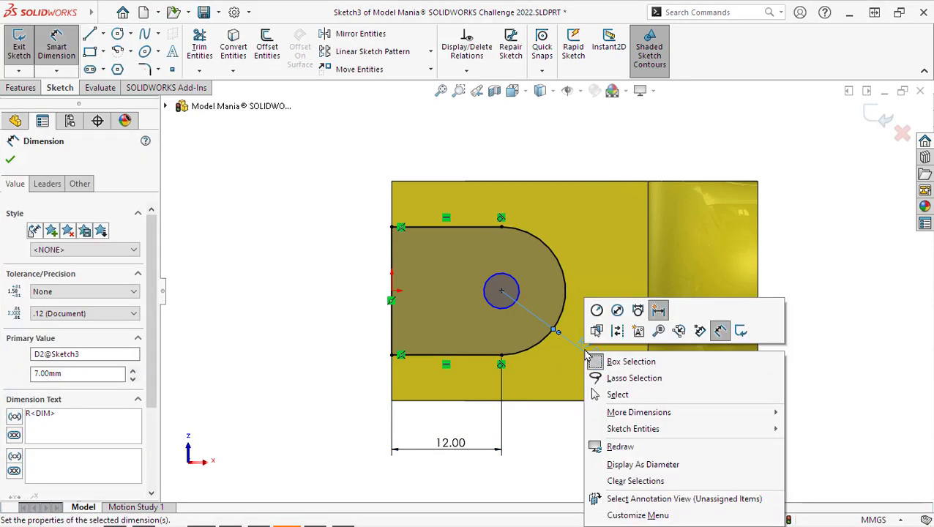
pyautogui.click(617, 311)
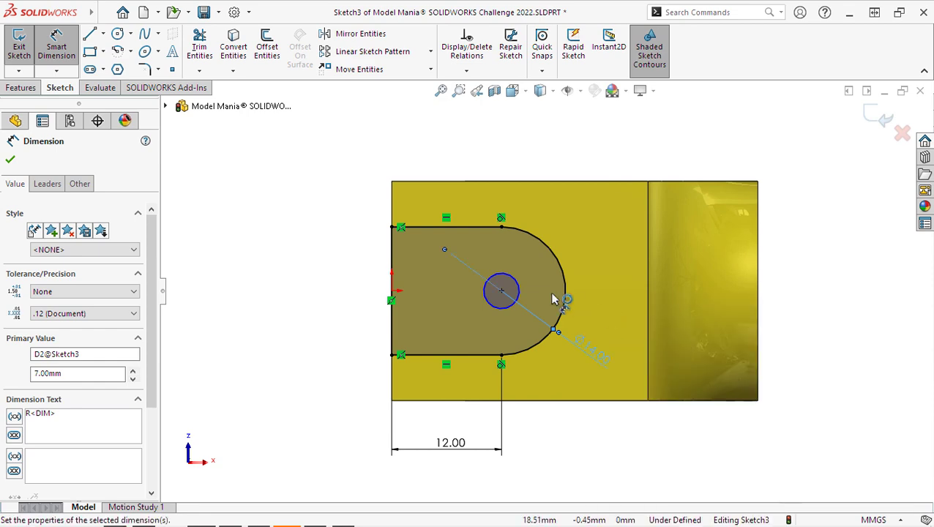
# Dimension the small inner circle to Ø6.60
pyautogui.click(516, 289)
pyautogui.click(609, 231)
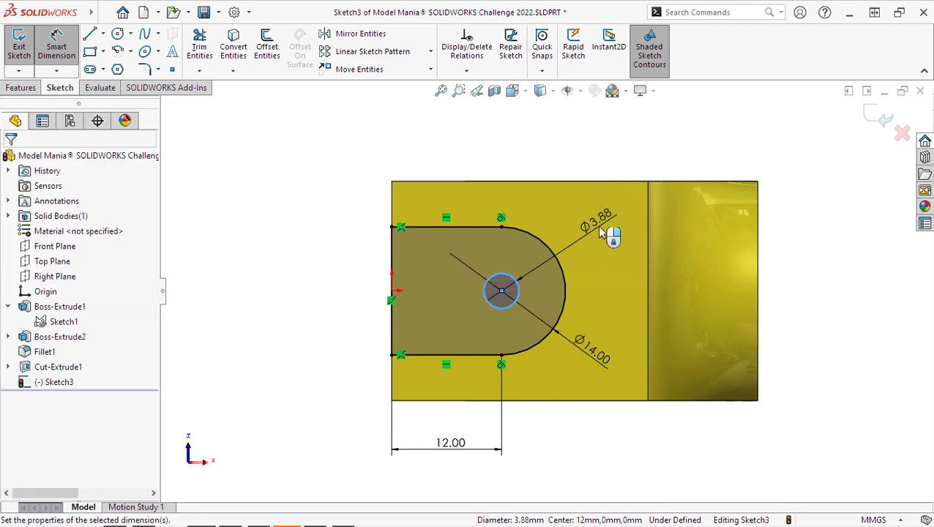
pyautogui.write('6.6')
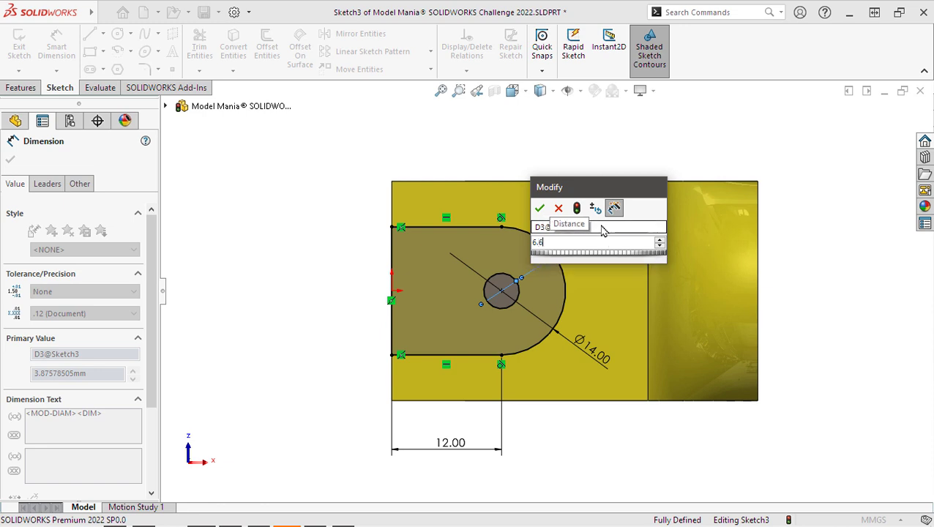
pyautogui.press('Return')
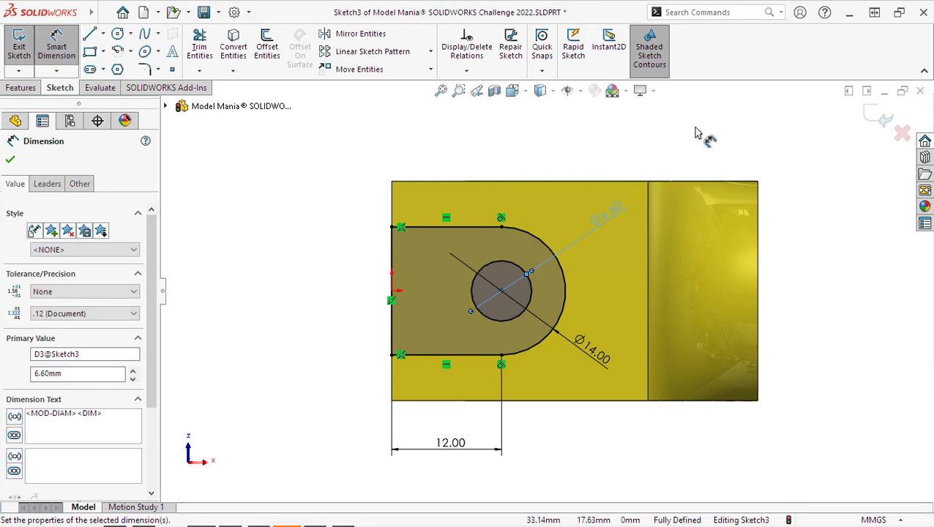
pyautogui.click(696, 128)
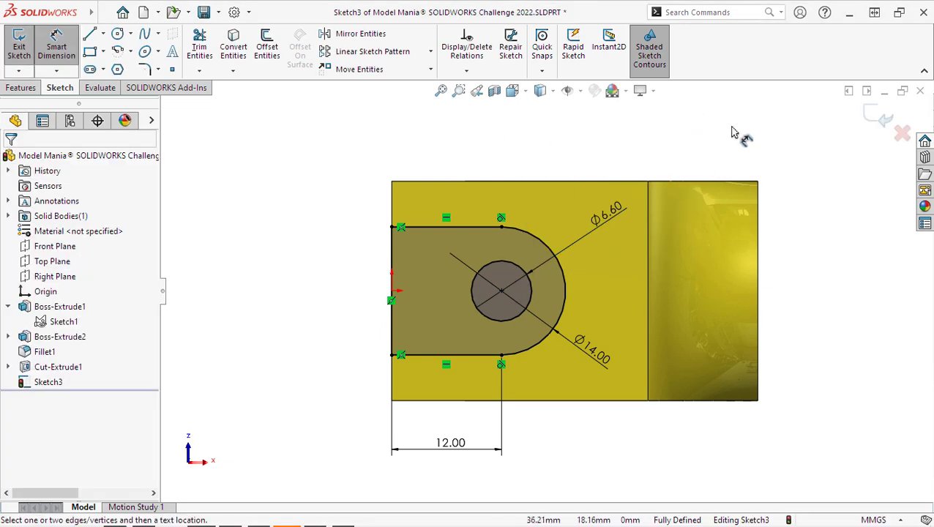
# Exit the sketch and start an Extruded Cut using only the outer slot contour
pyautogui.click(871, 117)
pyautogui.moveTo(485, 157)
pyautogui.mouseDown(button='middle')
pyautogui.moveTo(540, 266)
pyautogui.moveTo(683, 256)
pyautogui.moveTo(671, 233)
pyautogui.mouseUp(button='middle')
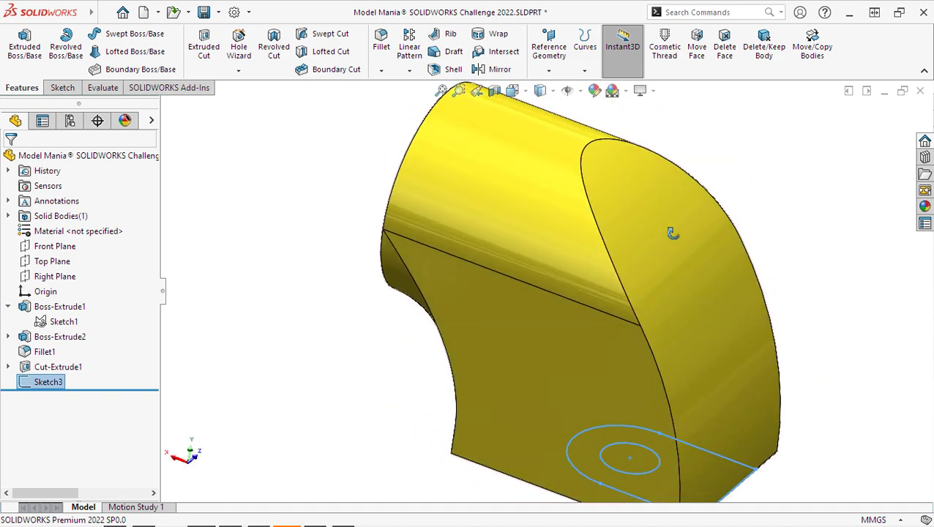
pyautogui.click(203, 48)
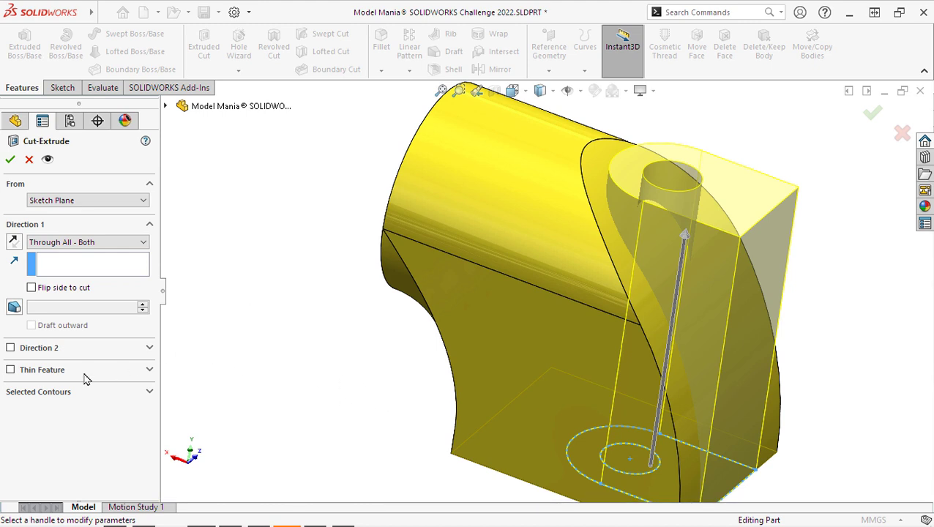
pyautogui.click(55, 392)
pyautogui.click(56, 408)
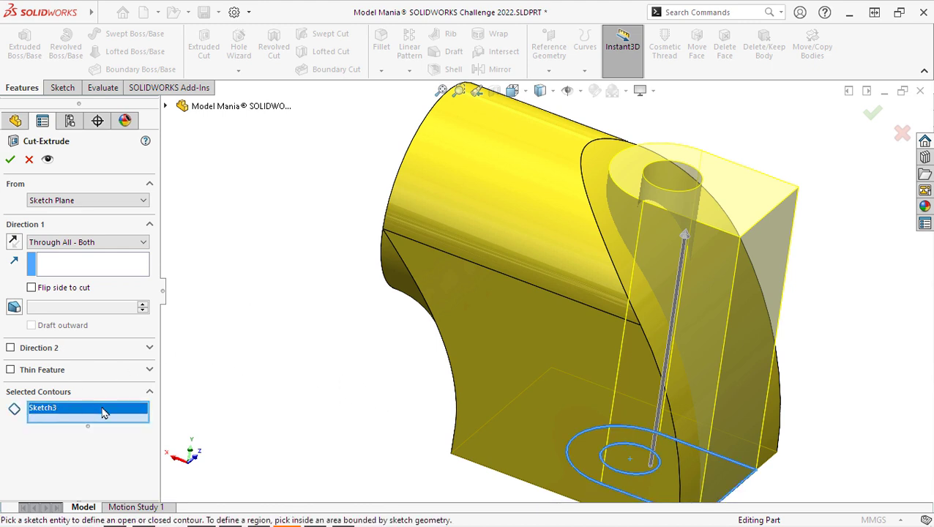
pyautogui.press('Delete')
pyautogui.click(570, 462)
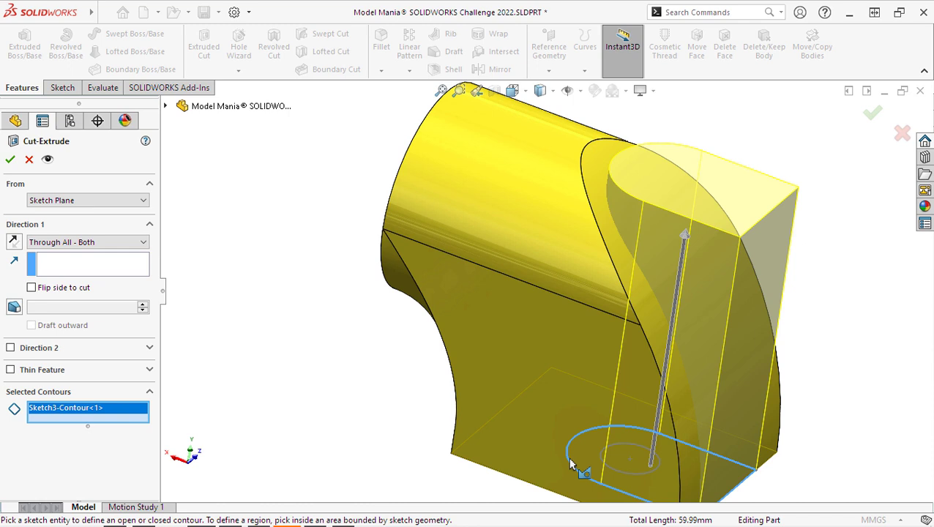
# Start the cut from a reversed 6 mm offset and run it Through All
pyautogui.click(57, 200)
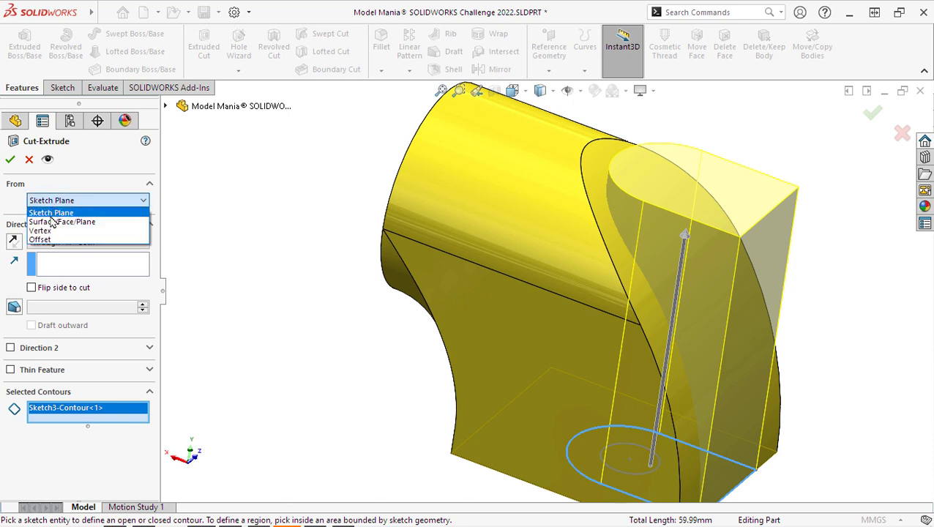
pyautogui.click(42, 239)
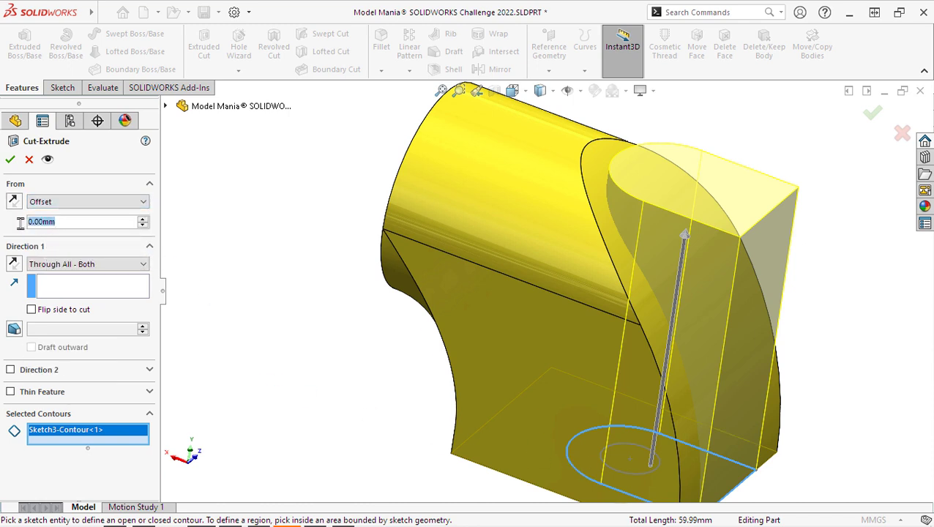
pyautogui.write('6')
pyautogui.press('Return')
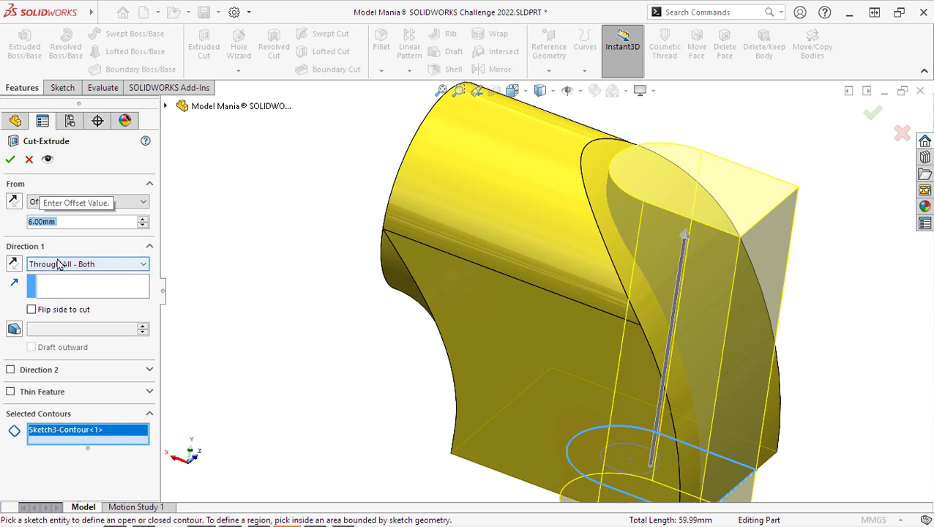
pyautogui.click(33, 265)
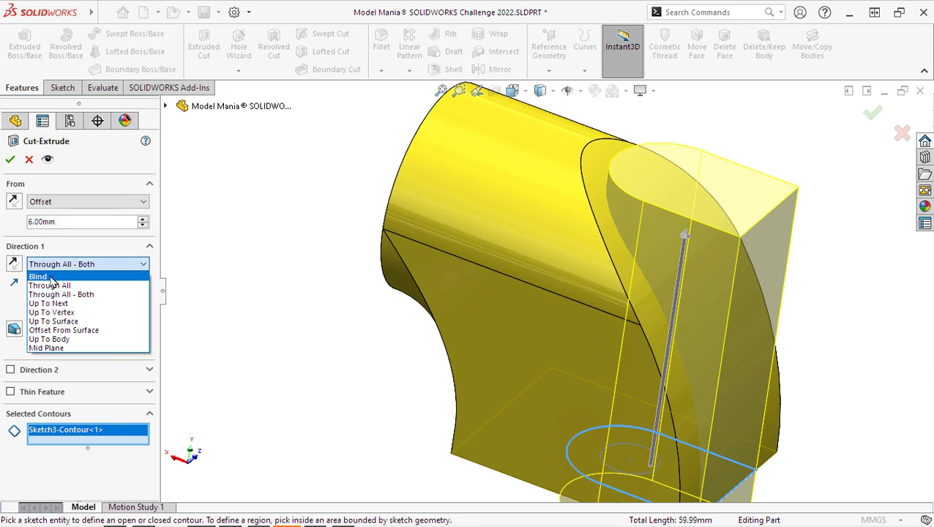
pyautogui.click(54, 285)
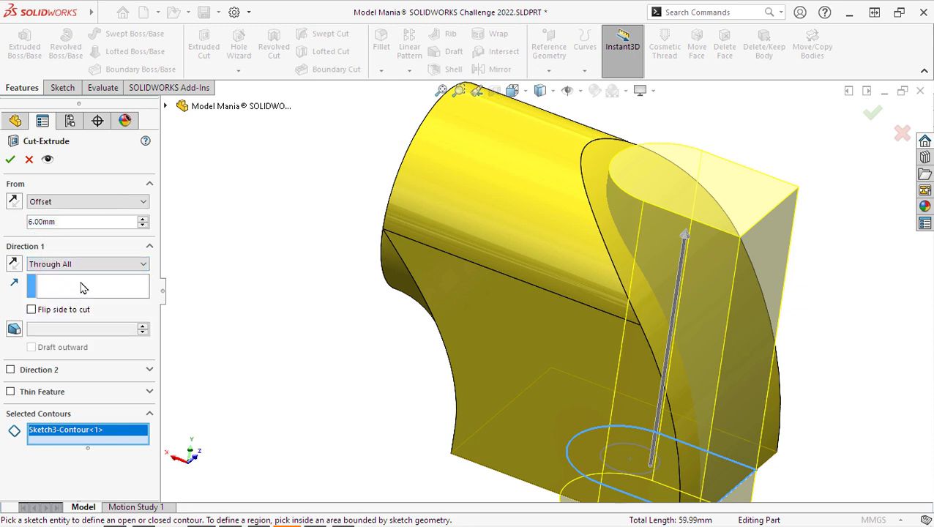
pyautogui.press('f')
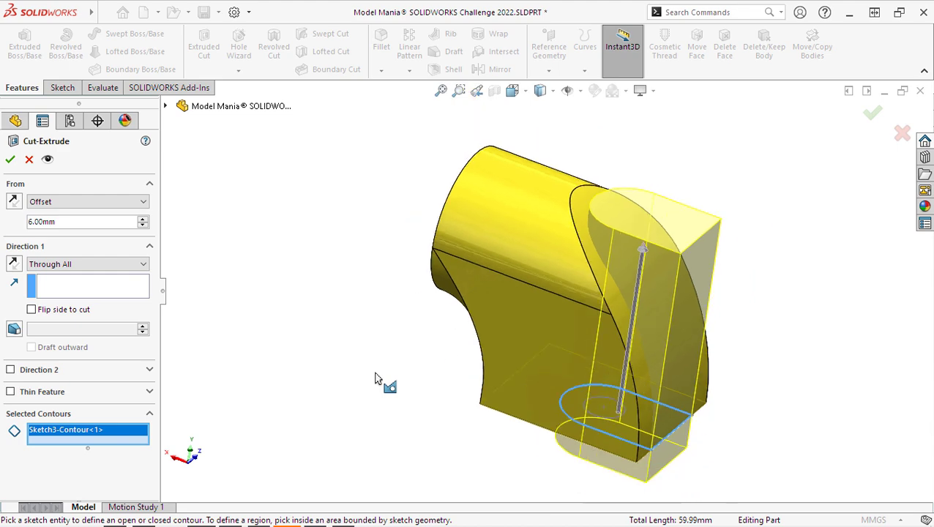
pyautogui.click(17, 206)
pyautogui.click(10, 160)
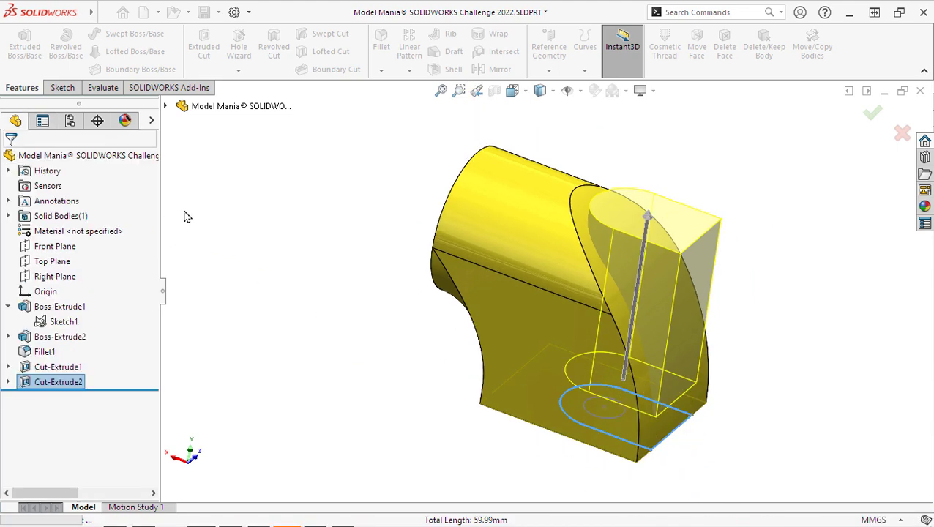
pyautogui.moveTo(445, 345); pyautogui.dragTo(349, 379, button='middle')
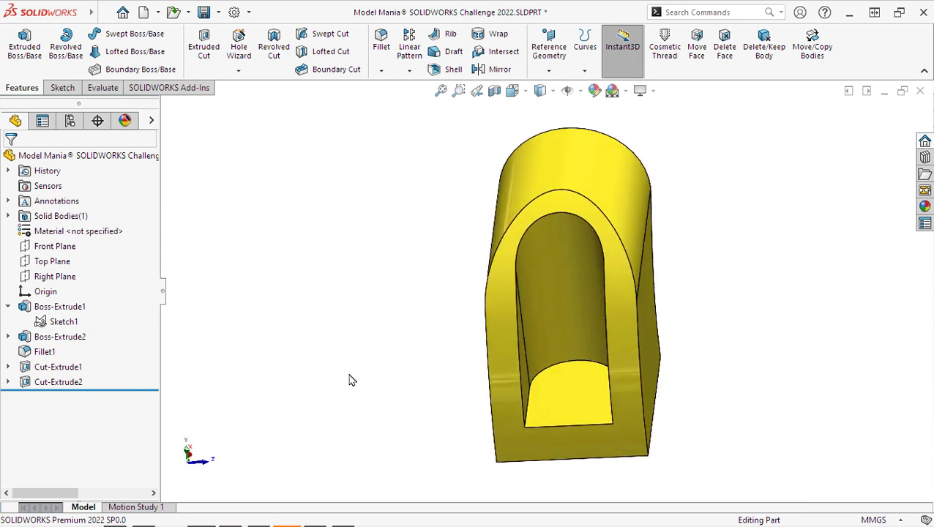
# Extruded Cut only Sketch3's Ø6.60 circle Through All as a hole in the pocket floor
pyautogui.click(8, 381)
pyautogui.click(62, 398)
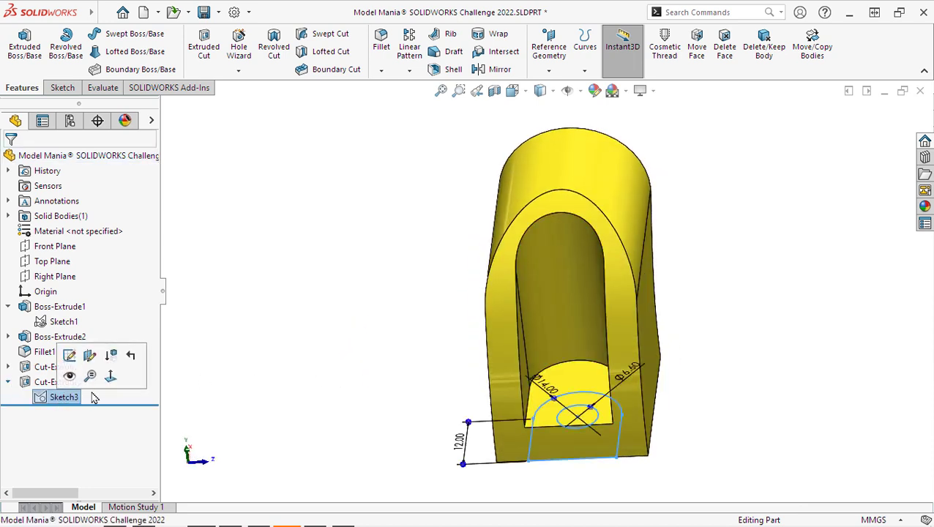
pyautogui.click(204, 48)
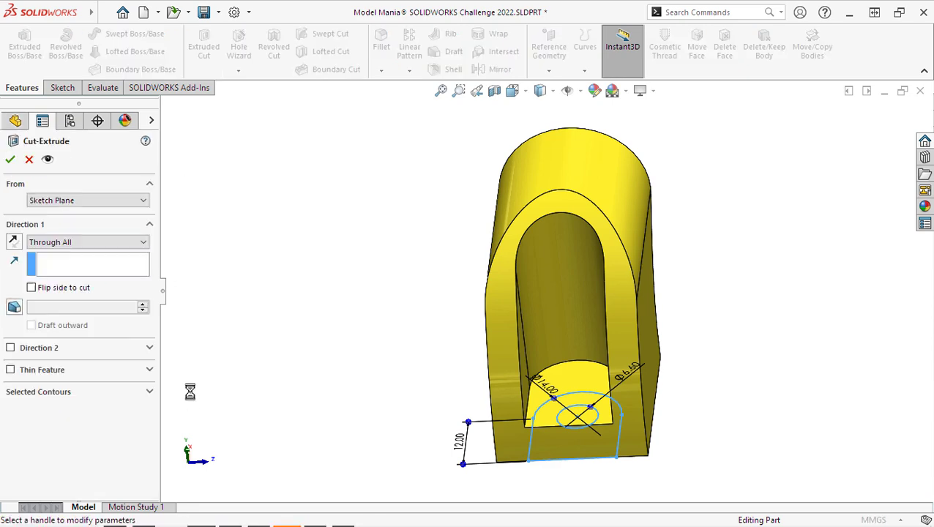
pyautogui.click(65, 395)
pyautogui.click(69, 410)
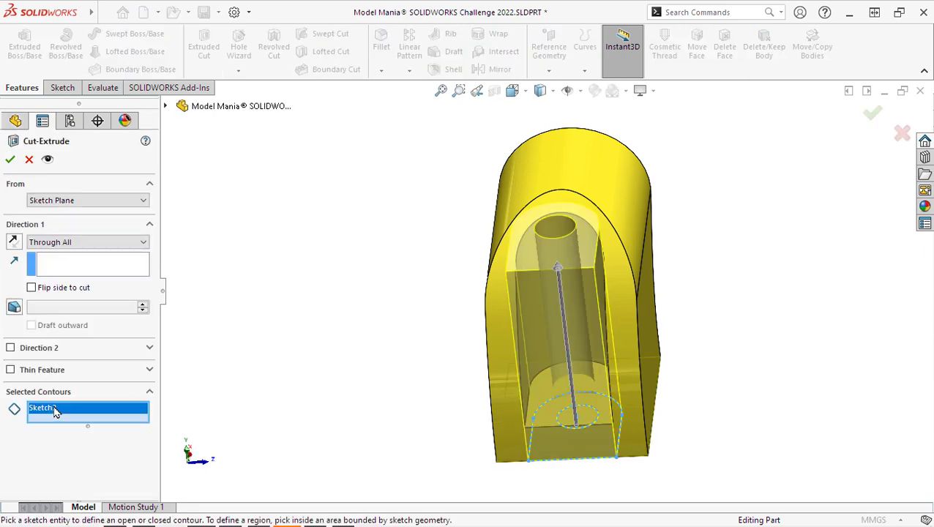
pyautogui.press('Delete')
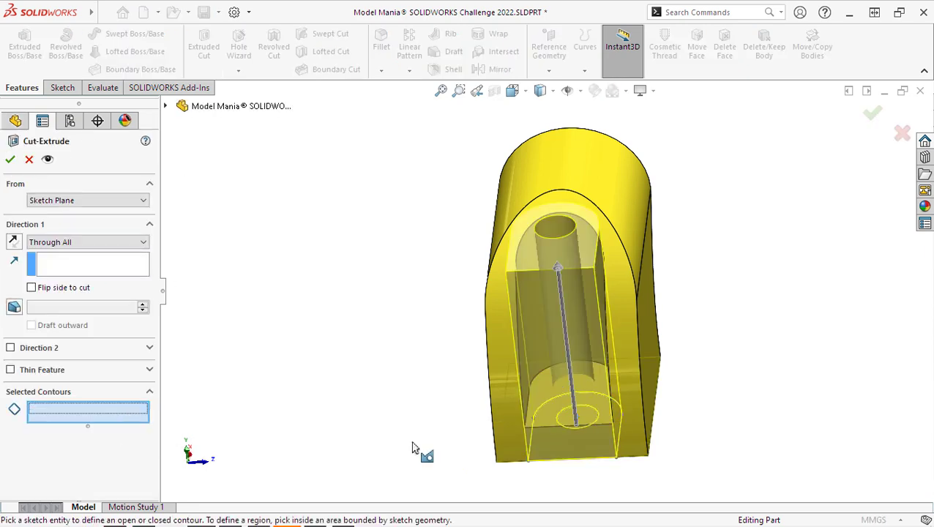
pyautogui.click(584, 434)
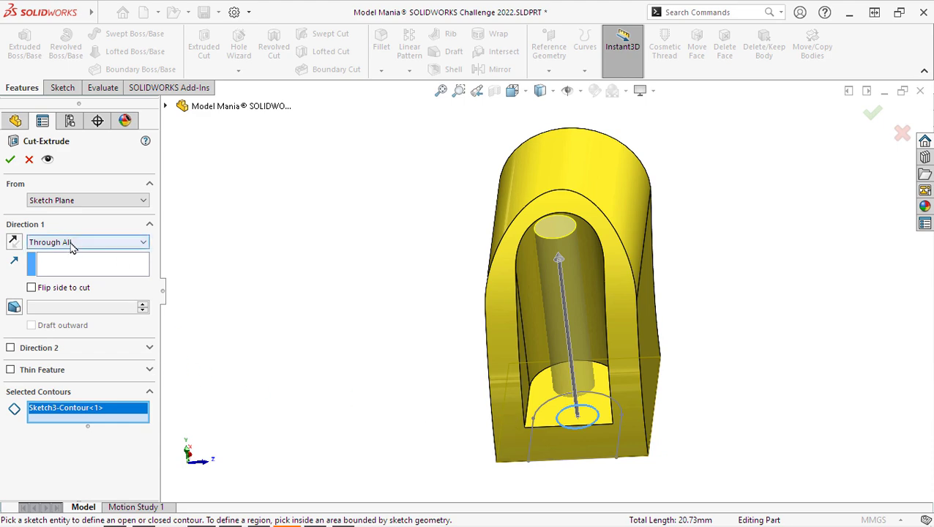
pyautogui.click(10, 161)
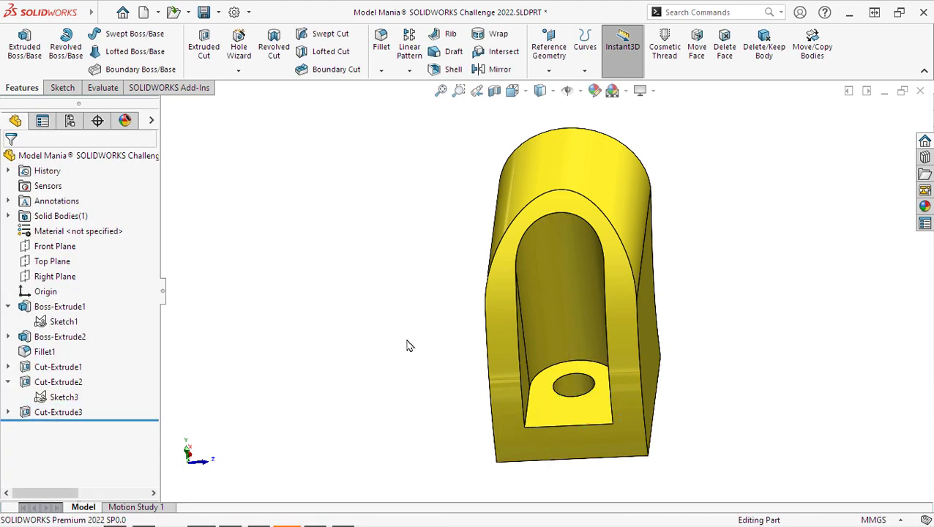
# Sketch an 18 mm diameter circle centred on the origin of the round end face
pyautogui.moveTo(428, 364); pyautogui.dragTo(532, 336, button='middle')
pyautogui.click(625, 276)
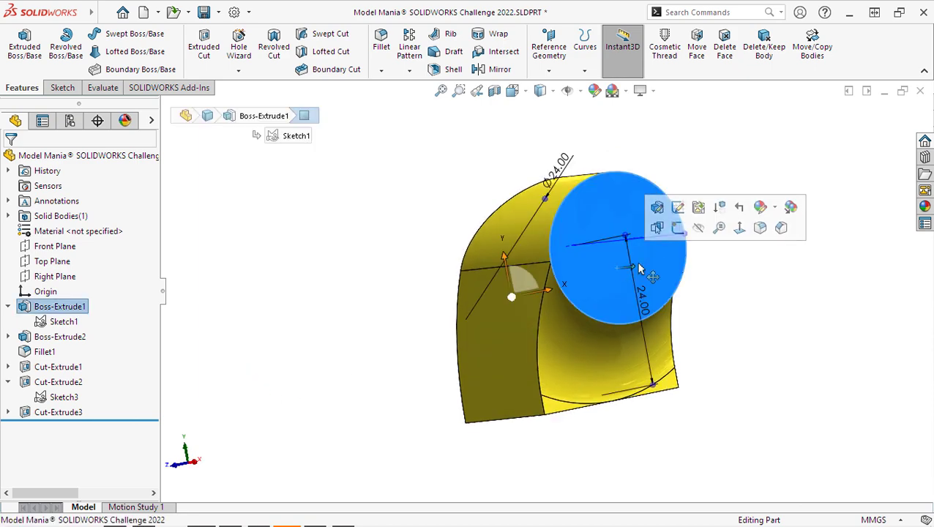
pyautogui.click(672, 231)
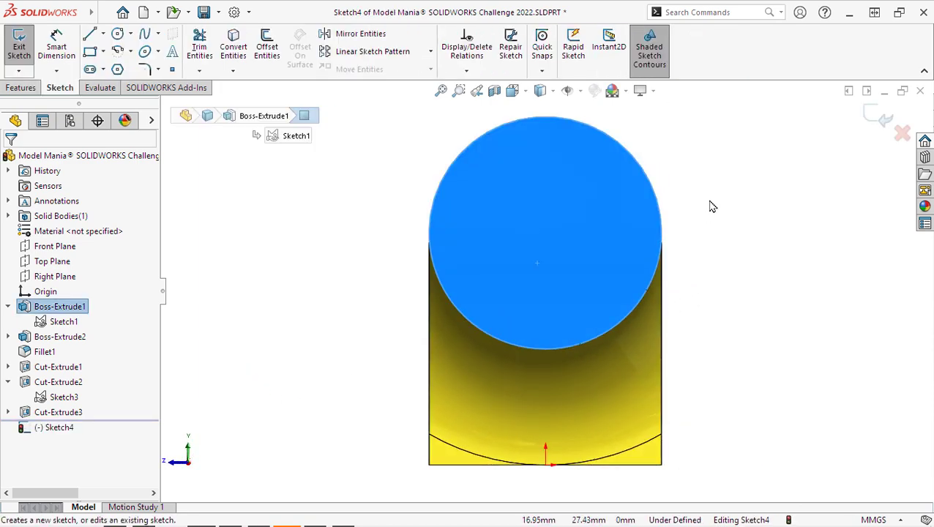
pyautogui.press('s')
pyautogui.click(792, 241)
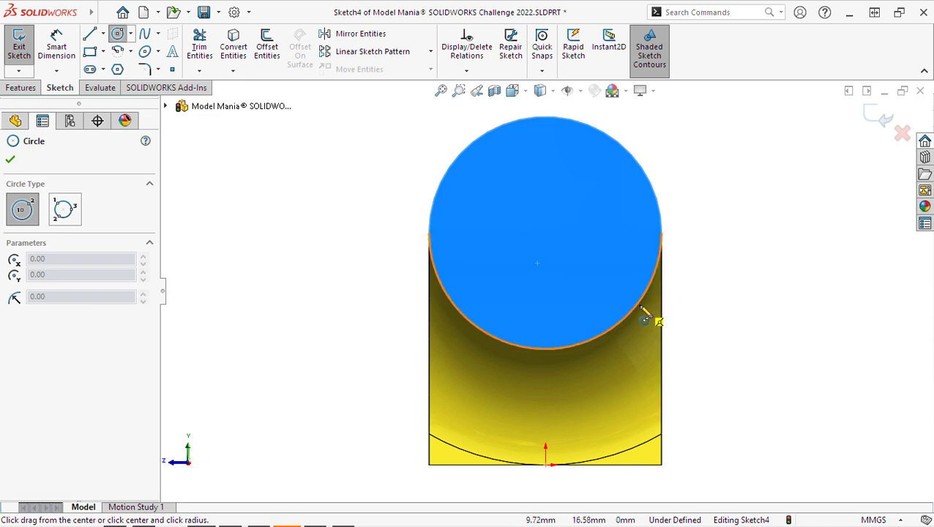
pyautogui.click(545, 233)
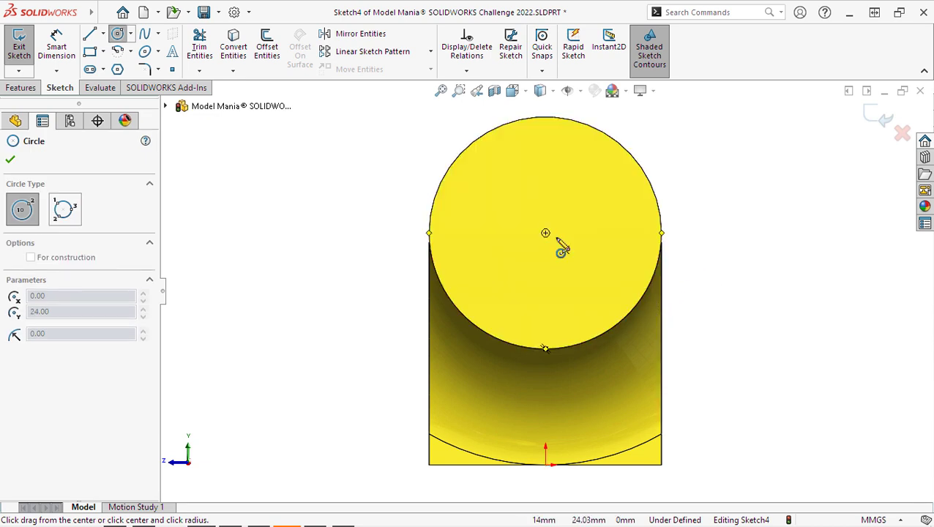
pyautogui.click(594, 281)
pyautogui.press('s')
pyautogui.click(677, 281)
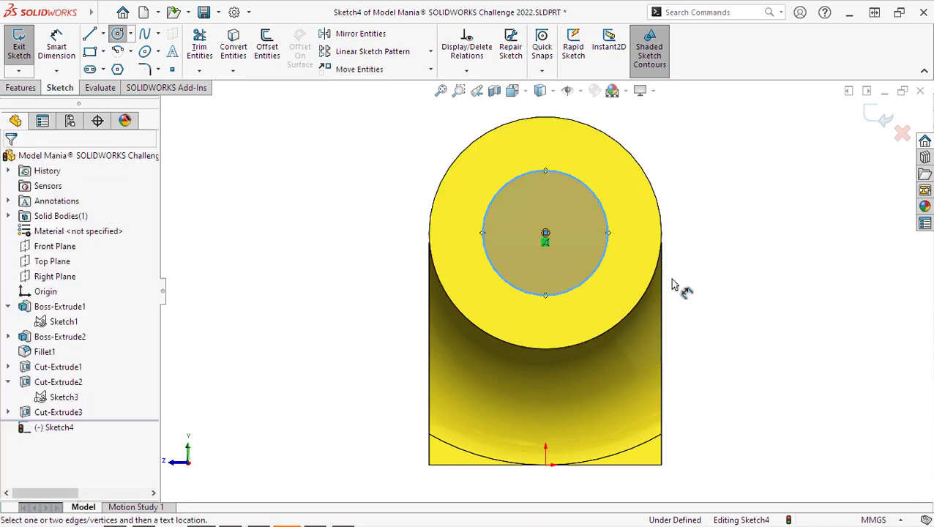
pyautogui.click(607, 222)
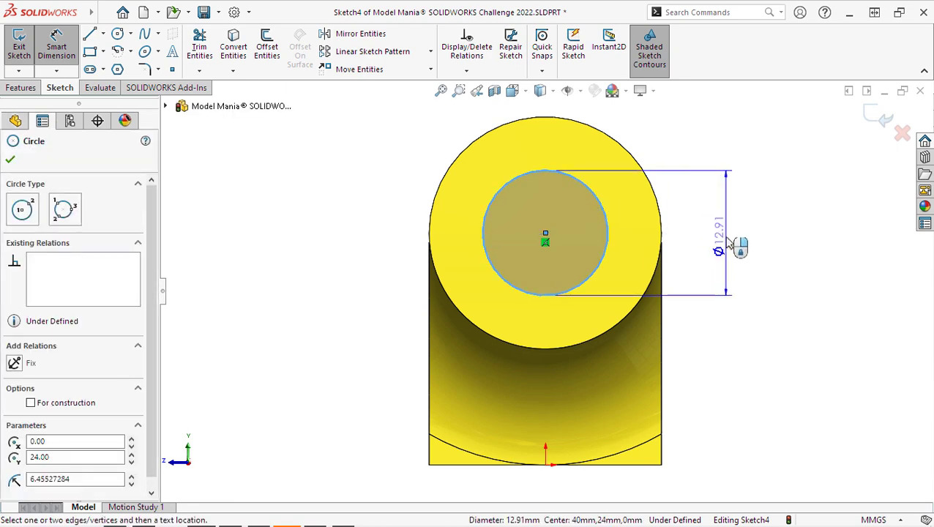
pyautogui.click(735, 245)
pyautogui.write('18')
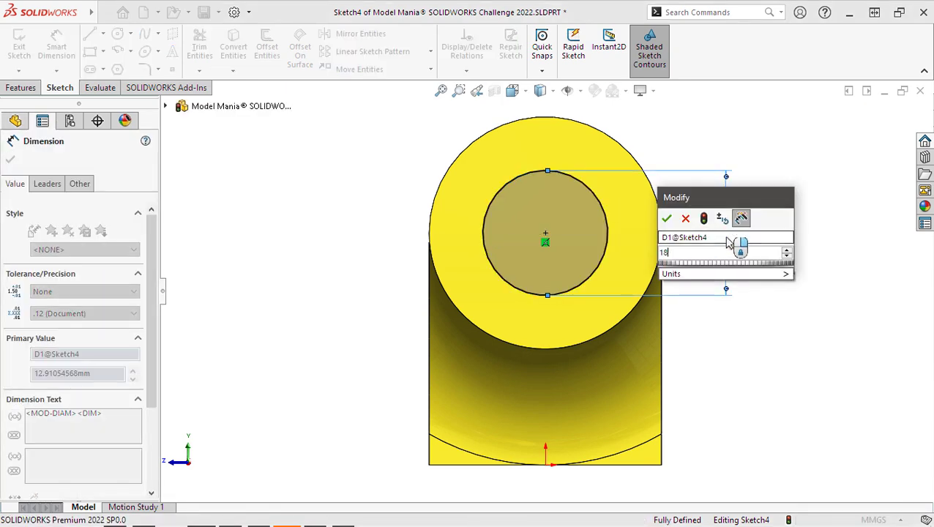
pyautogui.press('Return')
# Extrude-cut the 18 mm circle blind 10 mm deep into the end face
pyautogui.hotkey('ctrl', '7')
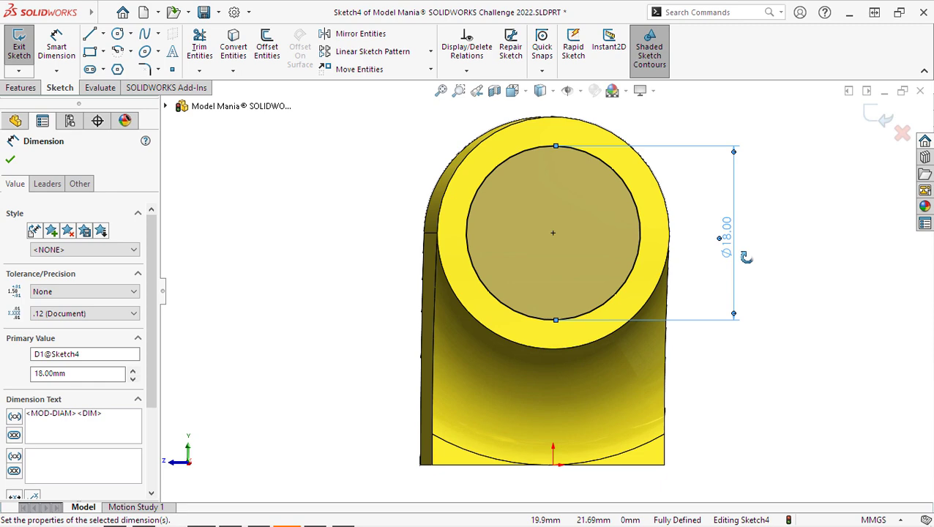
pyautogui.click(22, 87)
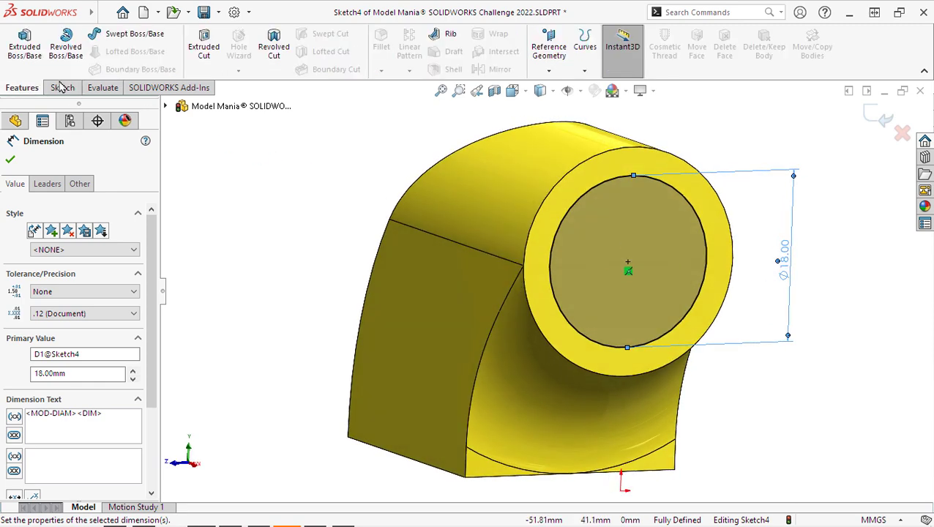
pyautogui.click(203, 50)
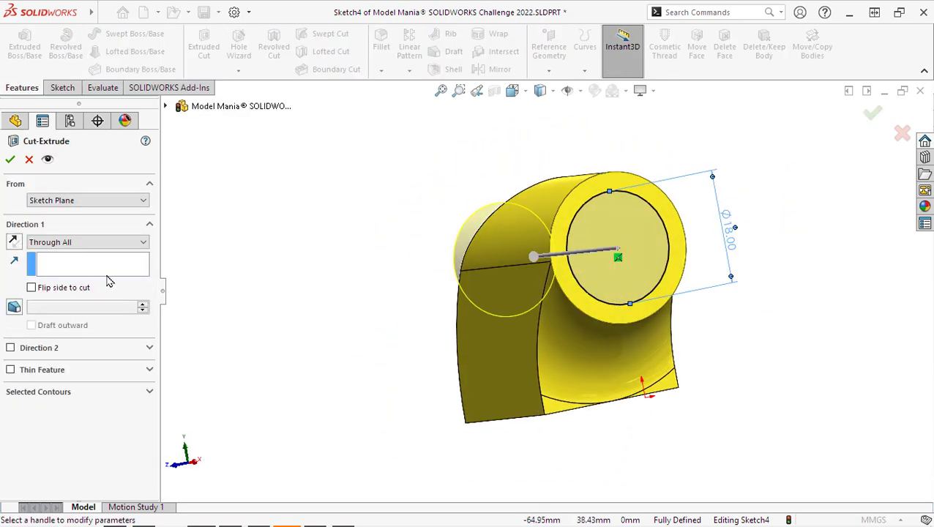
pyautogui.click(68, 242)
pyautogui.click(62, 254)
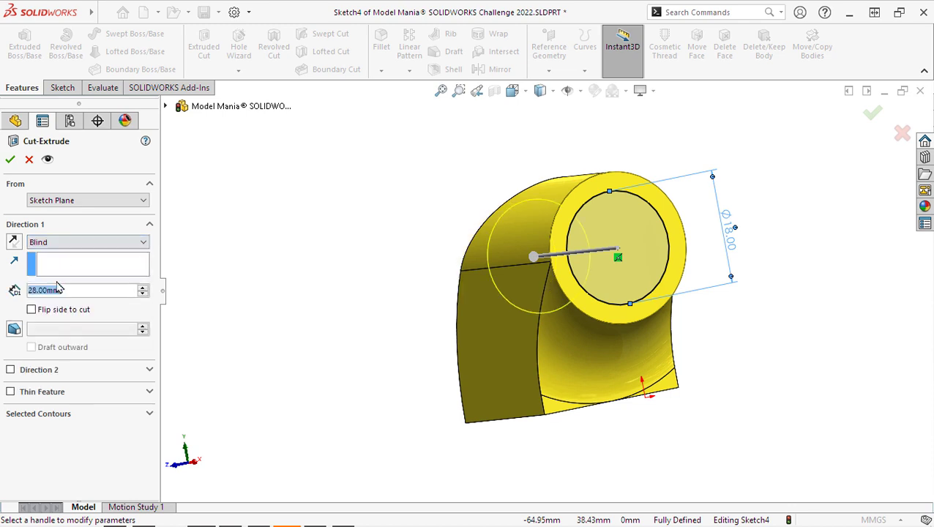
pyautogui.write('10')
pyautogui.press('Return')
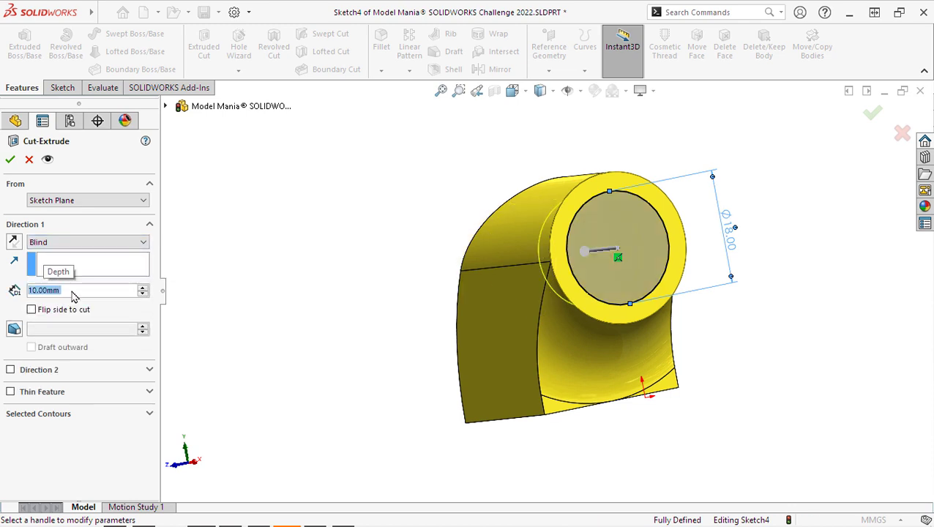
pyautogui.click(307, 301)
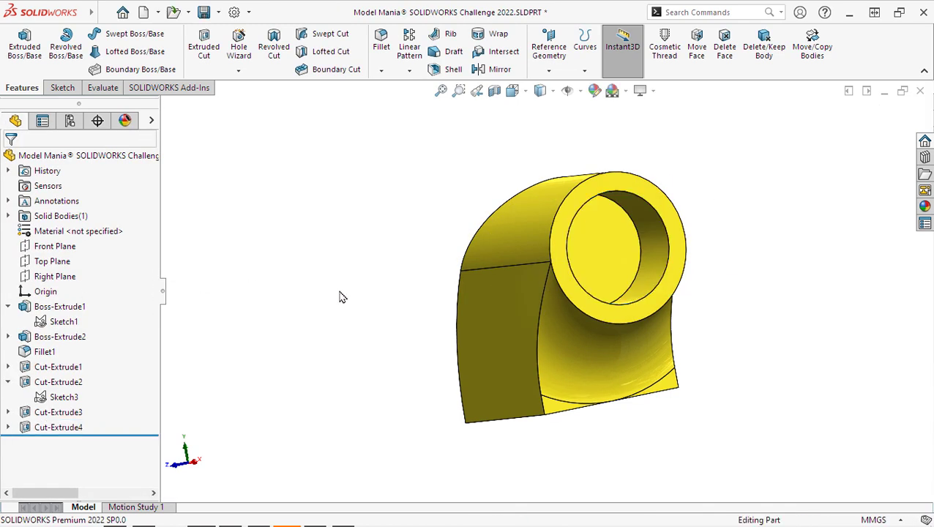
# Define a Hole Wizard counterbore for an M6 socket head cap screw, through all
pyautogui.moveTo(339, 295); pyautogui.dragTo(532, 291, button='middle')
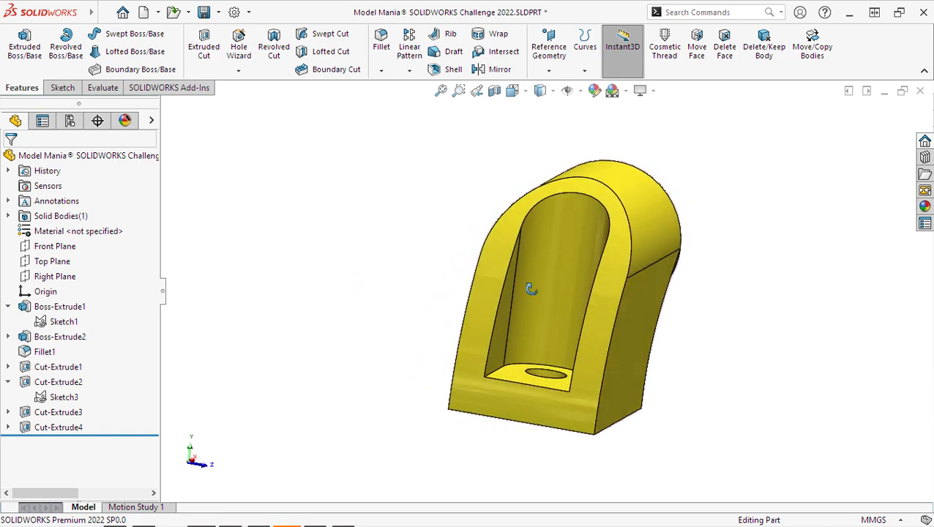
pyautogui.click(239, 51)
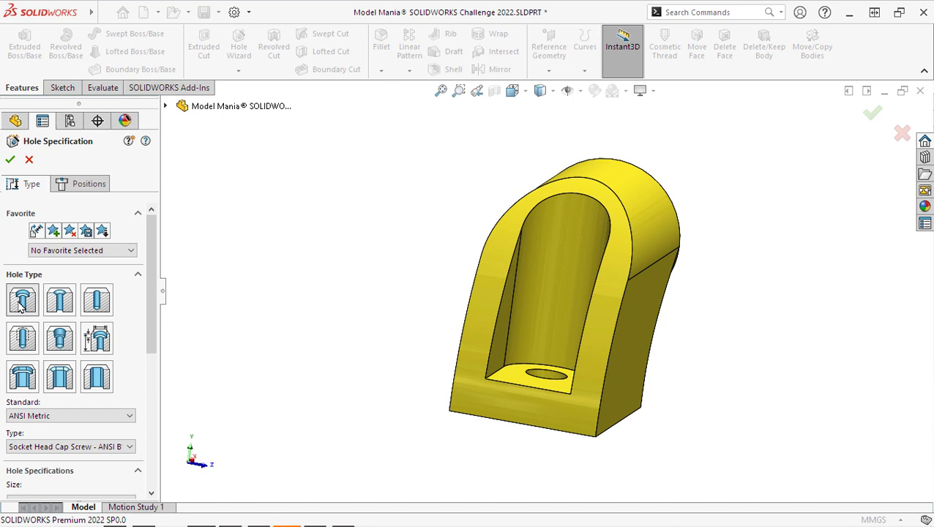
pyautogui.scroll(-5, 151, 263)
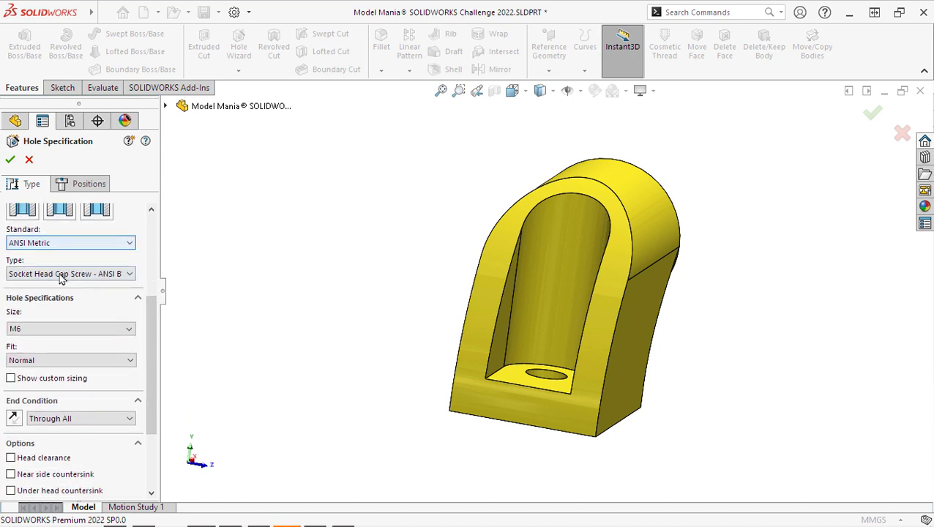
pyautogui.click(62, 275)
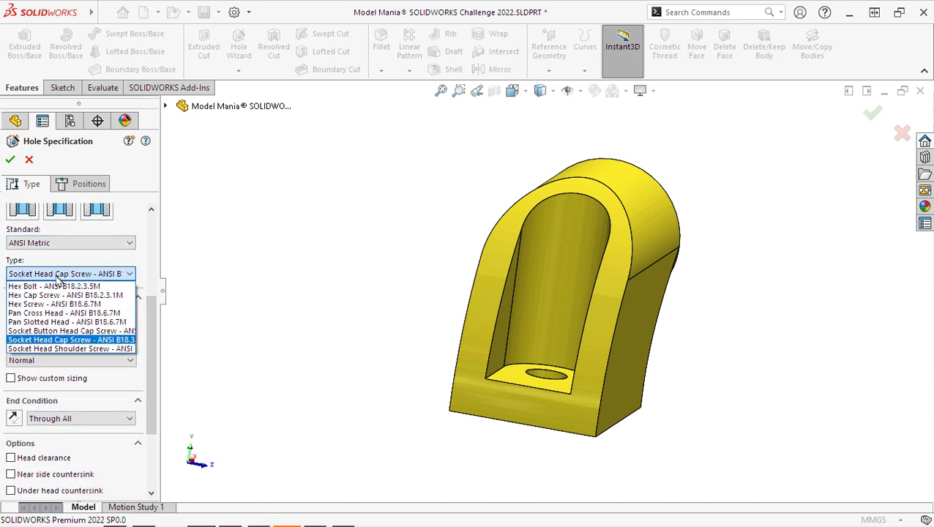
pyautogui.click(53, 340)
pyautogui.click(46, 330)
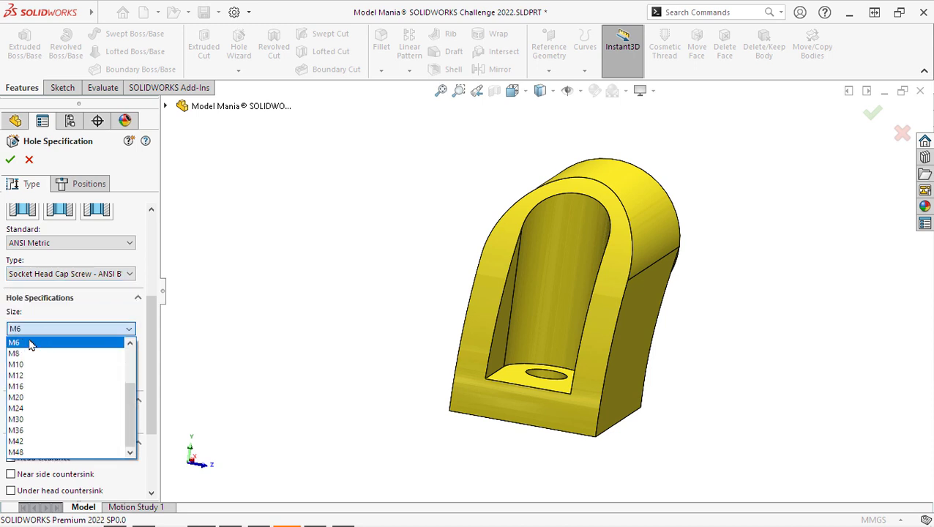
pyautogui.click(20, 342)
pyautogui.click(11, 379)
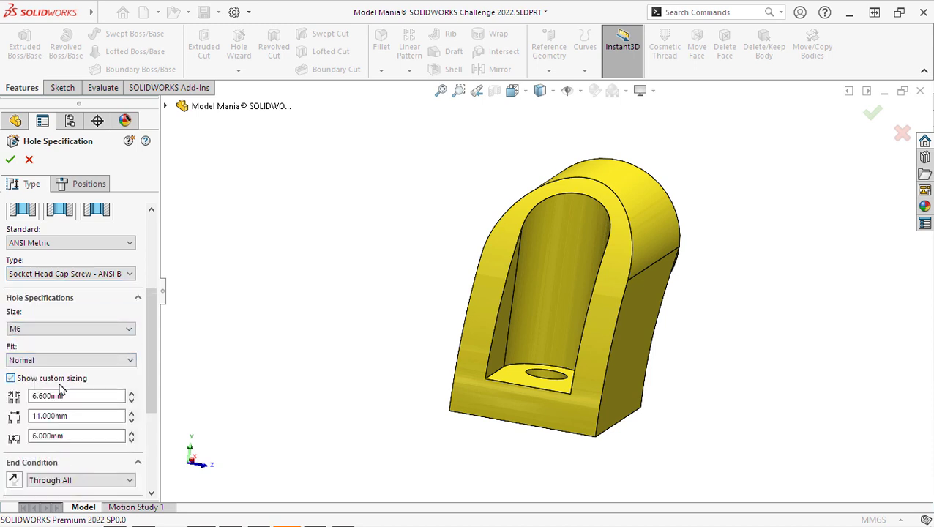
pyautogui.moveTo(157, 369); pyautogui.dragTo(150, 406)
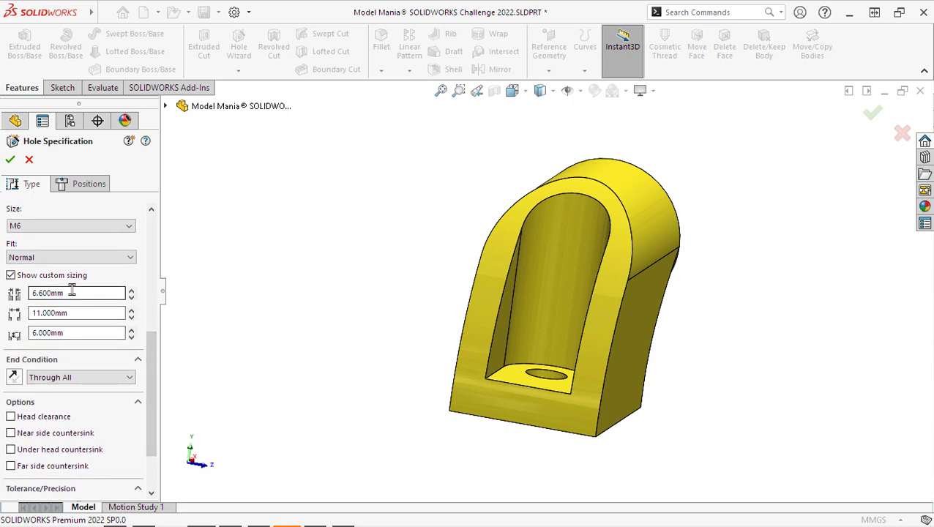
# Place the counterbore hole on the Right Plane at the circle's centre and accept it
pyautogui.click(85, 184)
pyautogui.click(166, 108)
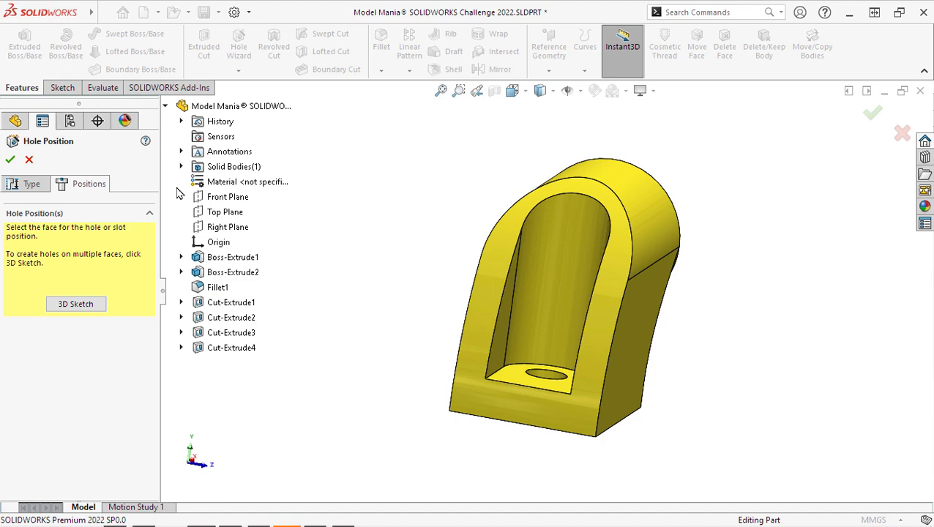
pyautogui.click(222, 227)
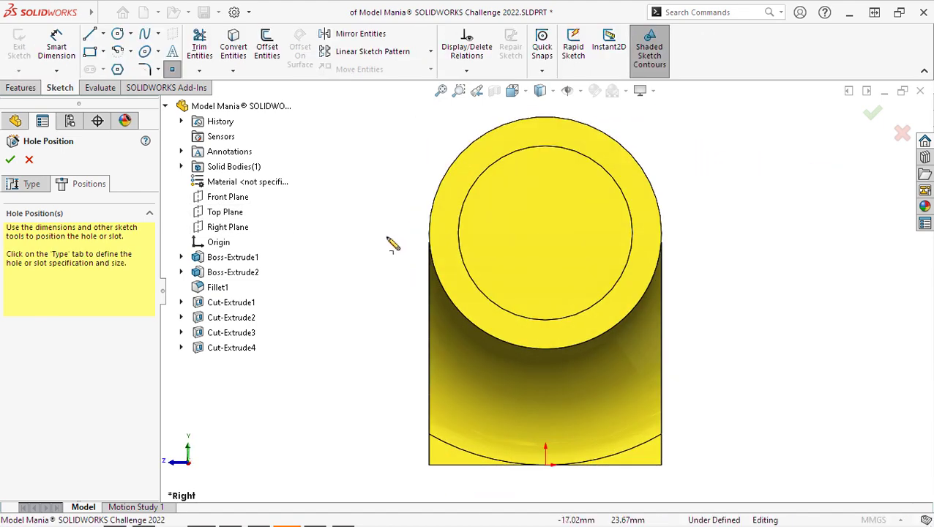
pyautogui.click(545, 233)
pyautogui.moveTo(427, 260)
pyautogui.mouseDown(button='middle')
pyautogui.moveTo(385, 250)
pyautogui.moveTo(448, 282)
pyautogui.moveTo(454, 319)
pyautogui.mouseUp(button='middle')
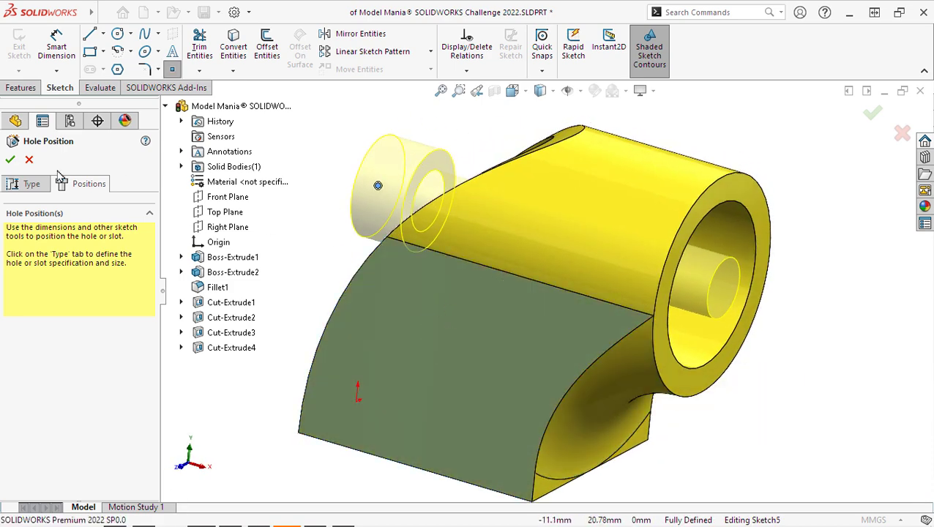
pyautogui.click(11, 160)
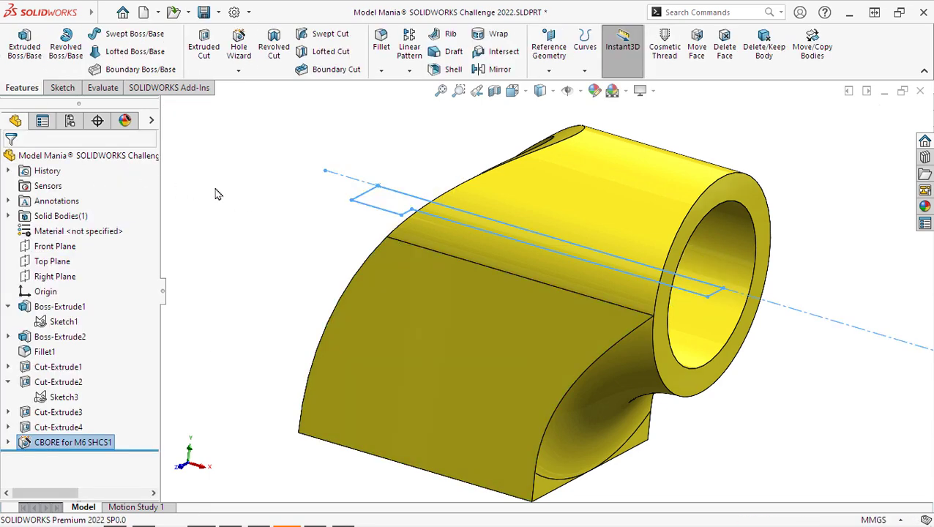
# Edit the hole's Sketch6 and move its 34.00 depth dimension beside the part
pyautogui.moveTo(216, 194); pyautogui.dragTo(176, 270, button='middle')
pyautogui.click(8, 442)
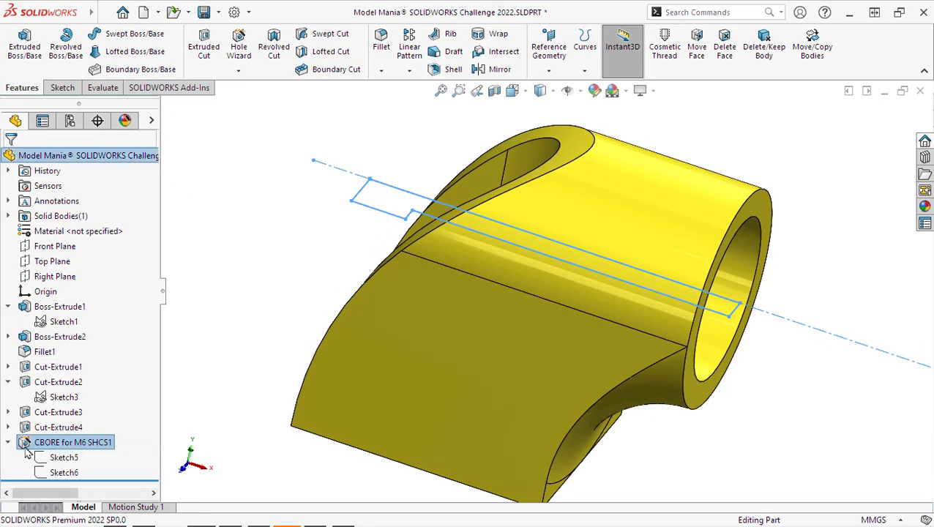
pyautogui.click(64, 472)
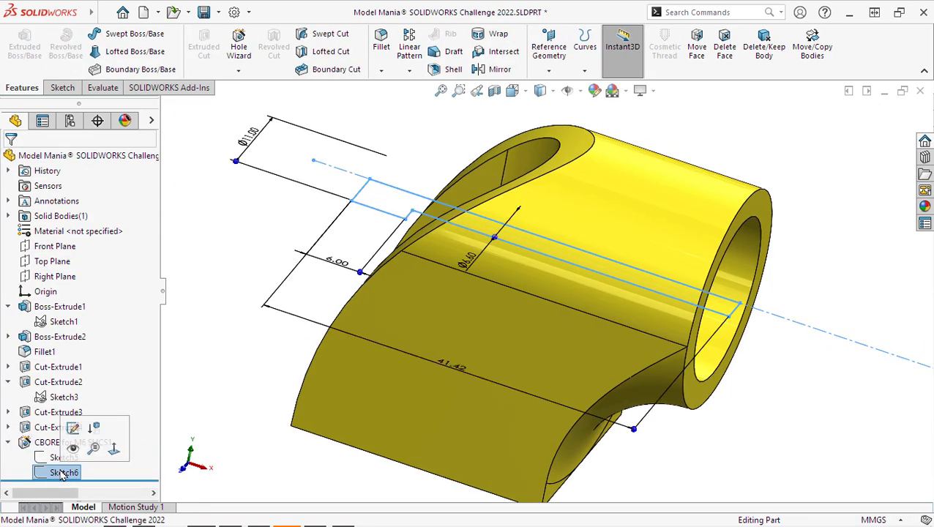
pyautogui.click(75, 430)
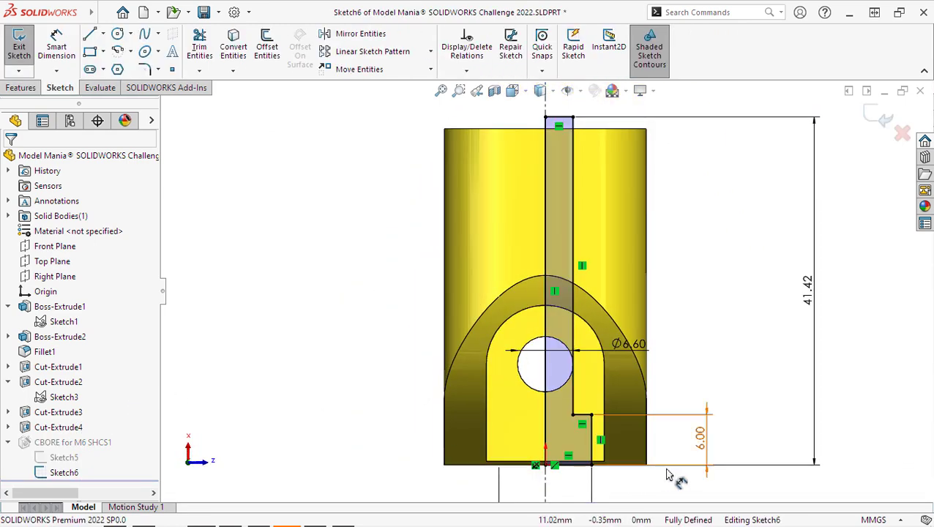
pyautogui.click(602, 475)
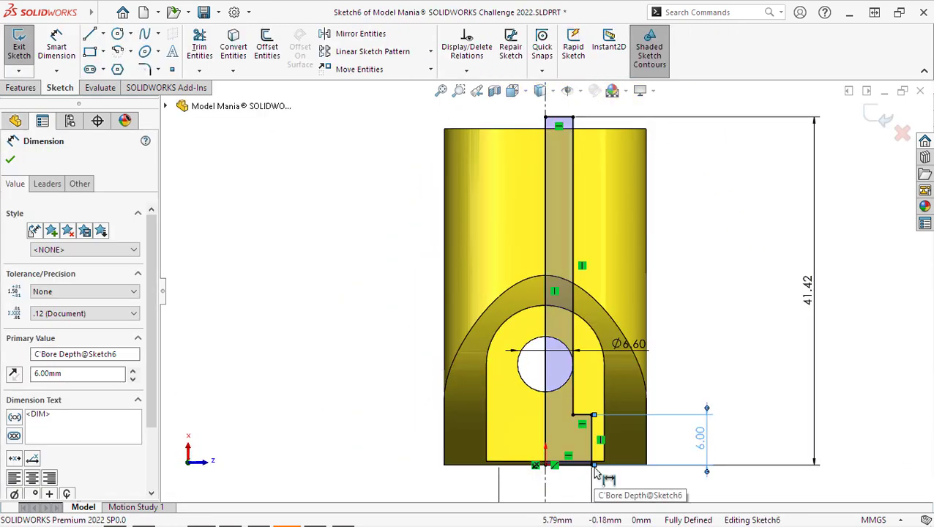
pyautogui.moveTo(602, 475); pyautogui.dragTo(622, 141)
pyautogui.scroll(2, 720, 248)
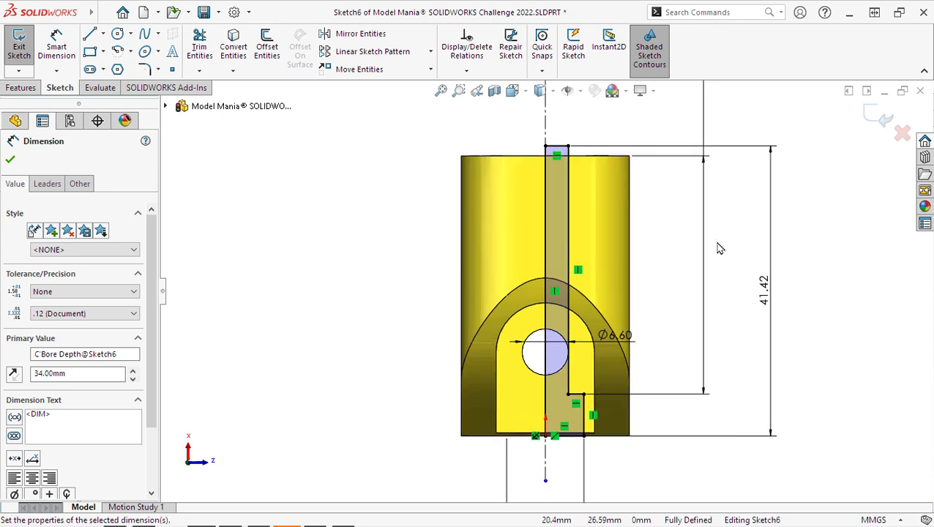
pyautogui.scroll(3, 719, 248)
pyautogui.moveTo(630, 126); pyautogui.dragTo(631, 249)
# Change the 34.00 depth dimension to 15 mm and exit the sketch to rebuild
pyautogui.click(630, 249)
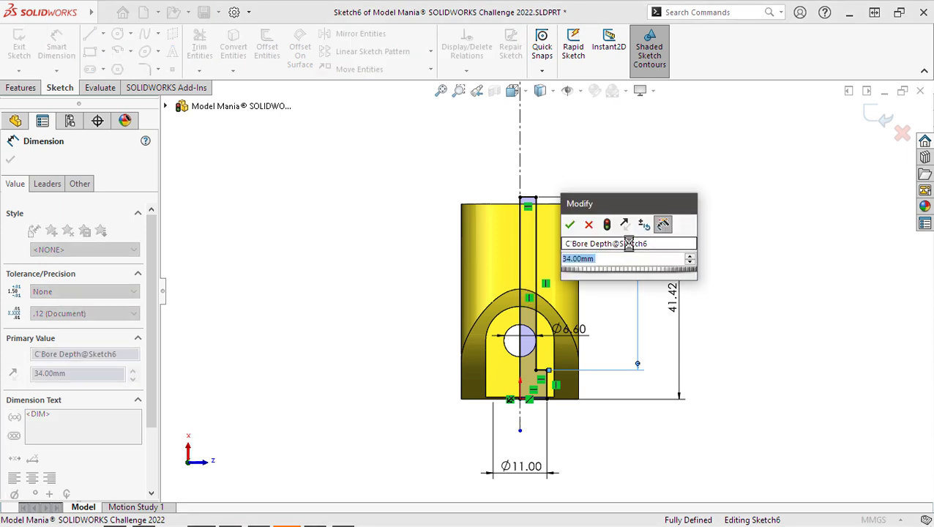
pyautogui.write('15')
pyautogui.press('Return')
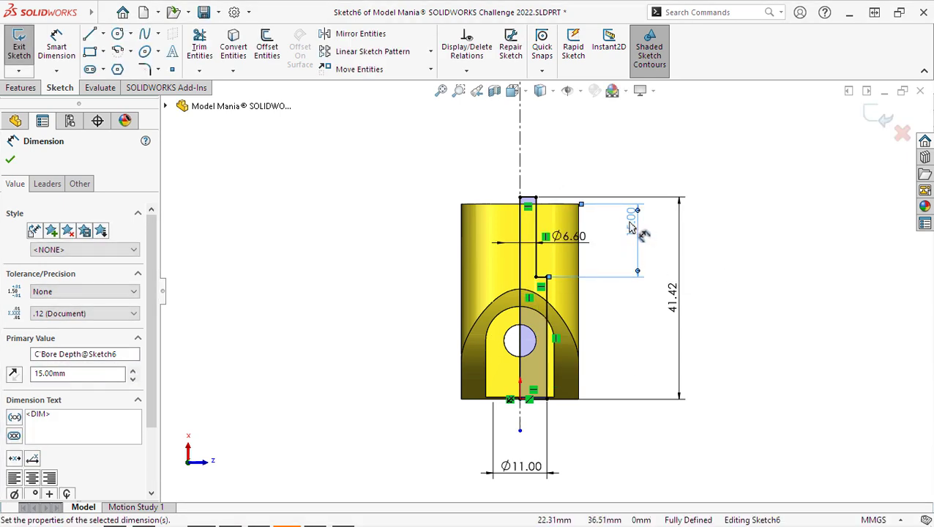
pyautogui.moveTo(631, 228); pyautogui.dragTo(628, 251)
pyautogui.click(878, 117)
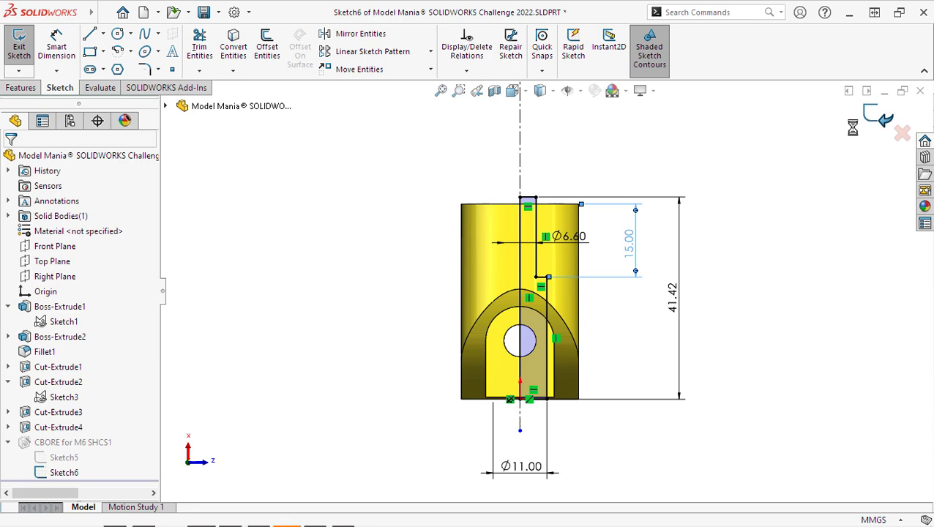
# Fillet the opening's floor, arch, left vertical edge and two boss-side edges at 2 mm
pyautogui.moveTo(606, 339); pyautogui.dragTo(585, 150, button='middle')
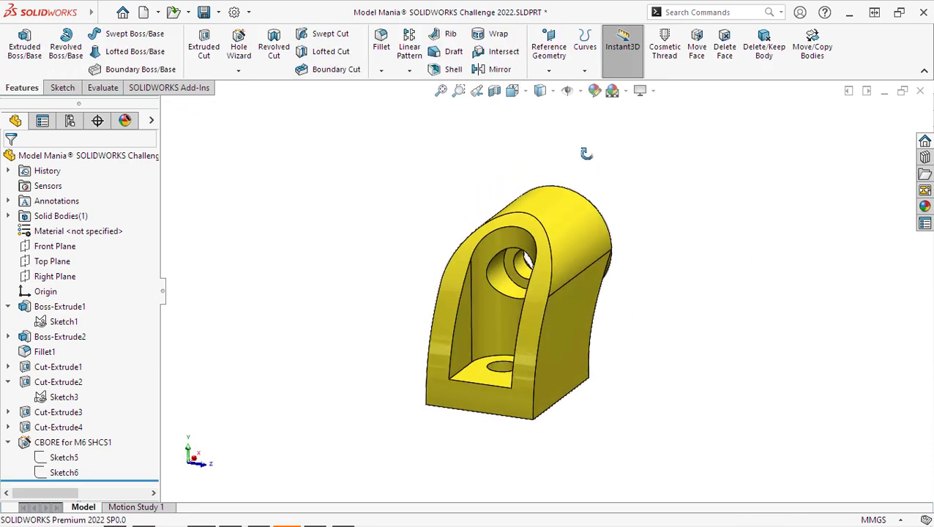
pyautogui.press('s')
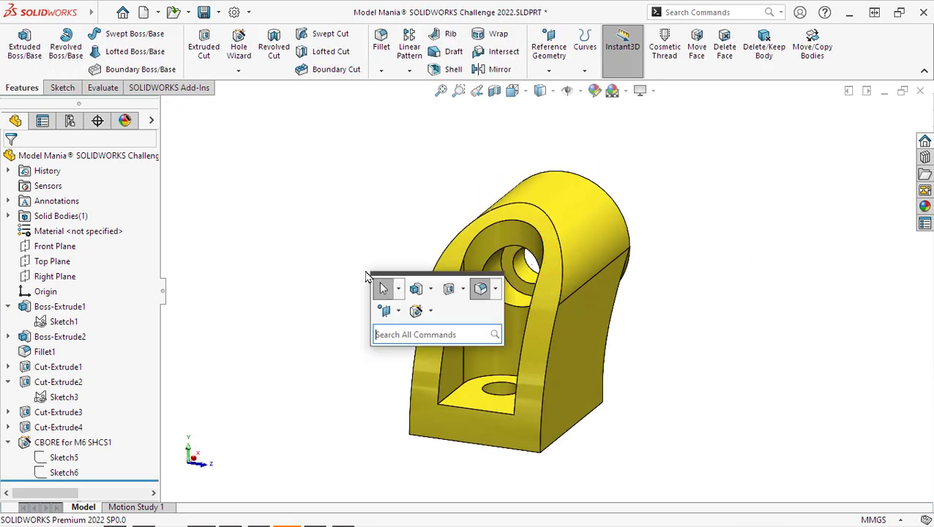
pyautogui.click(481, 289)
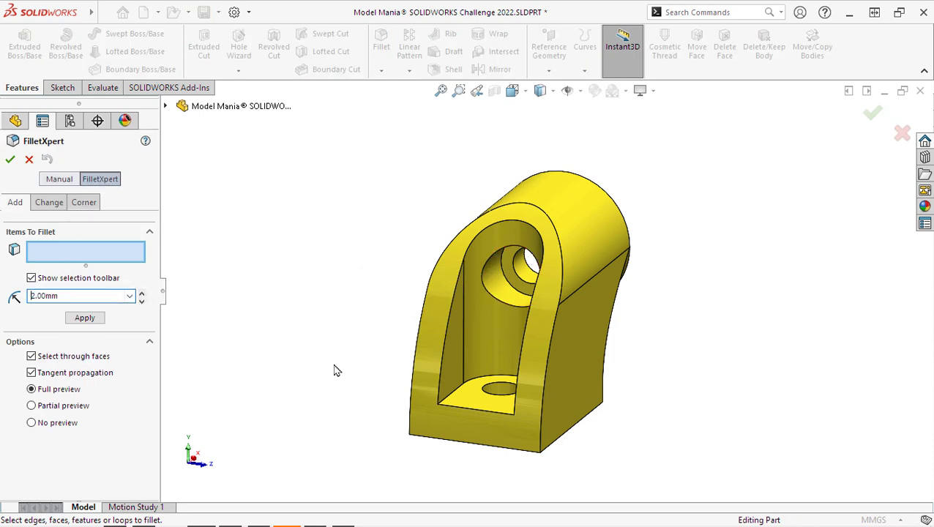
pyautogui.click(455, 392)
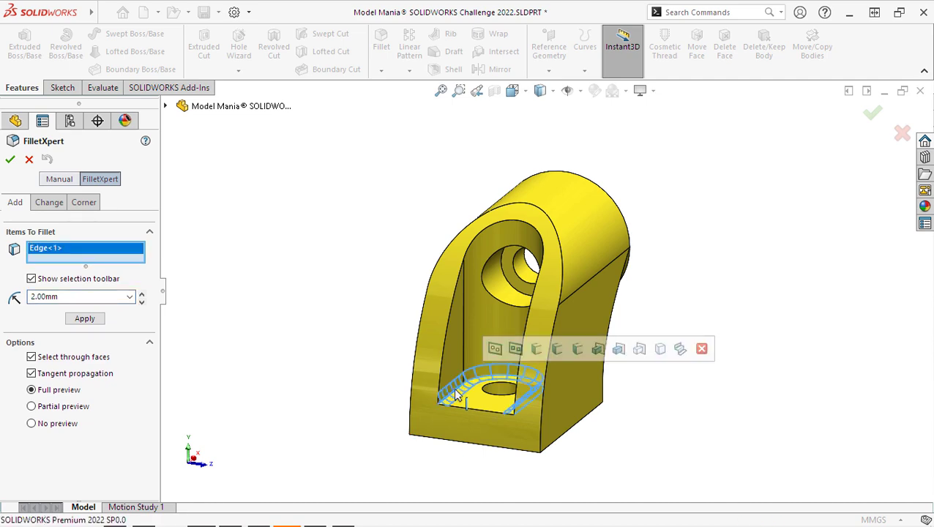
pyautogui.click(441, 357)
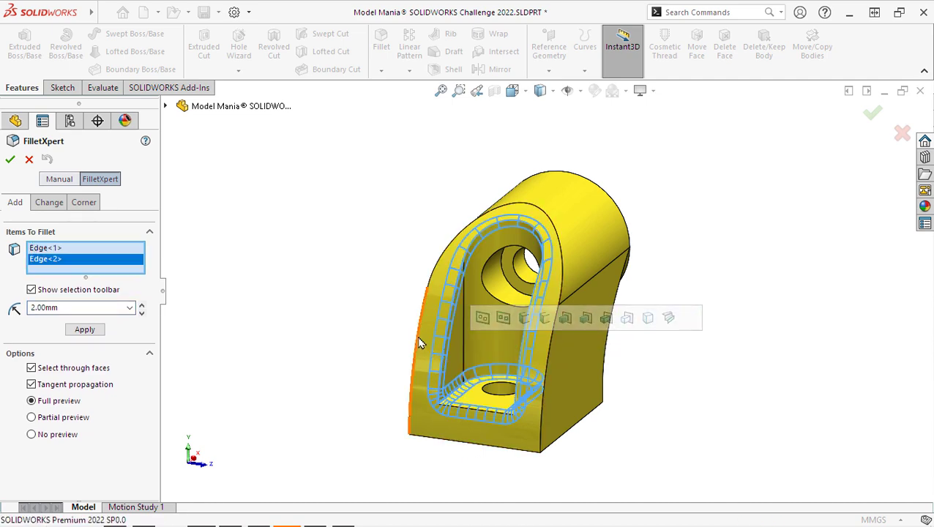
pyautogui.click(419, 342)
pyautogui.moveTo(610, 350); pyautogui.dragTo(551, 364, button='middle')
pyautogui.click(527, 328)
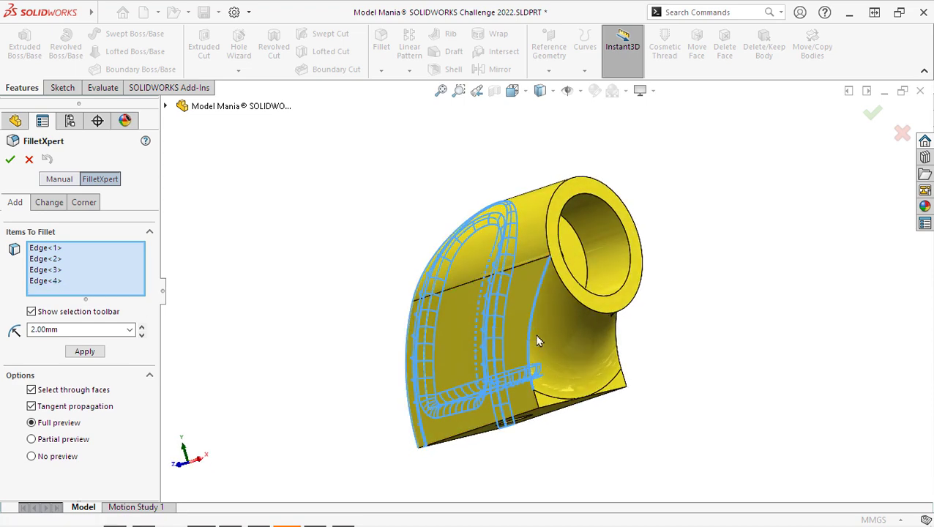
pyautogui.click(619, 354)
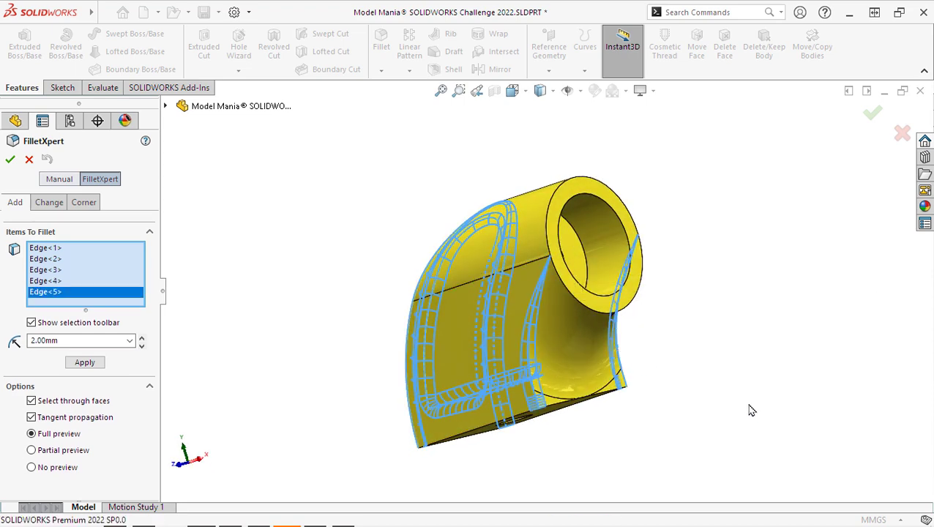
pyautogui.moveTo(748, 408); pyautogui.dragTo(622, 432, button='middle')
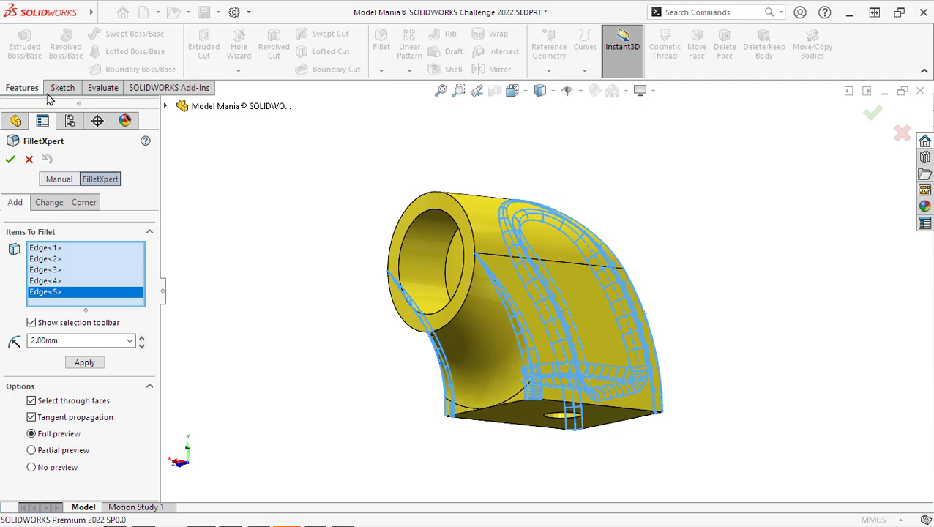
pyautogui.click(10, 159)
pyautogui.moveTo(293, 259); pyautogui.dragTo(468, 329, button='middle')
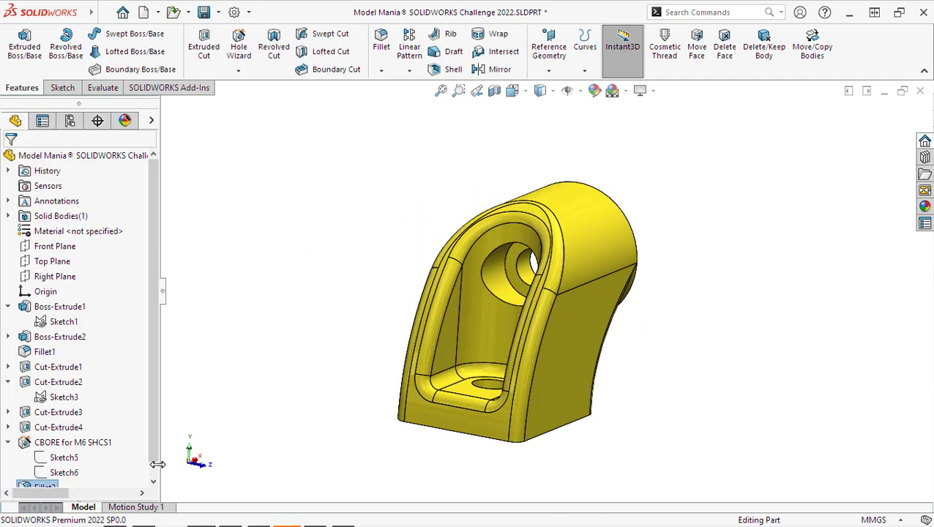
# Give only the Fillet2 feature a red appearance via its Appearances menu
pyautogui.scroll(-1, 158, 463)
pyautogui.rightClick(47, 474)
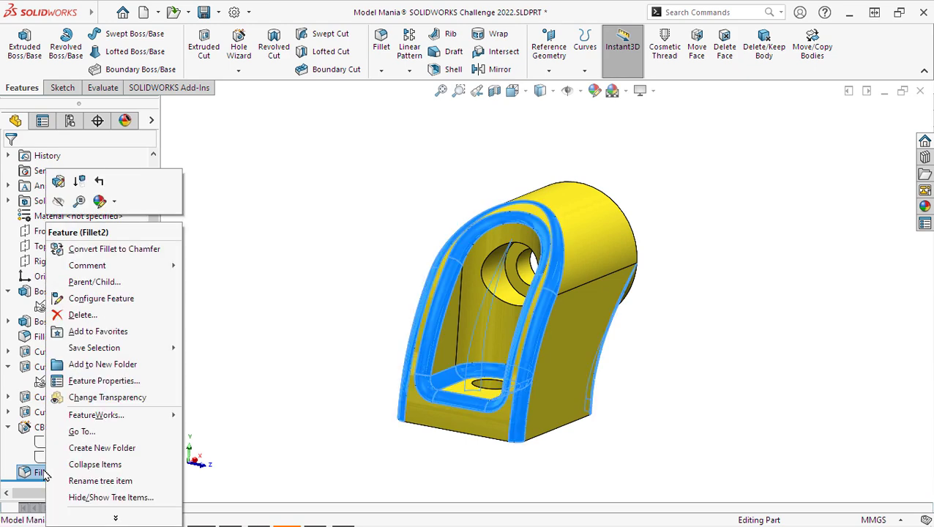
pyautogui.click(116, 202)
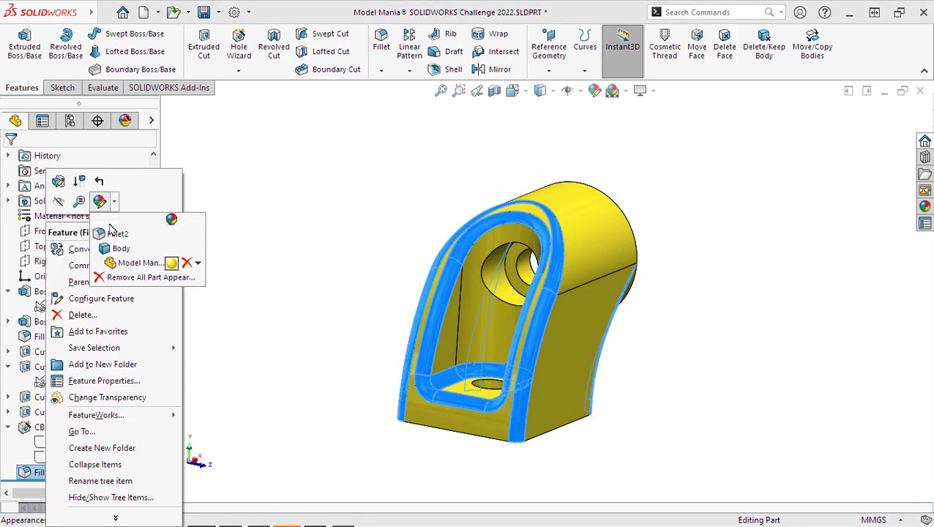
pyautogui.click(109, 235)
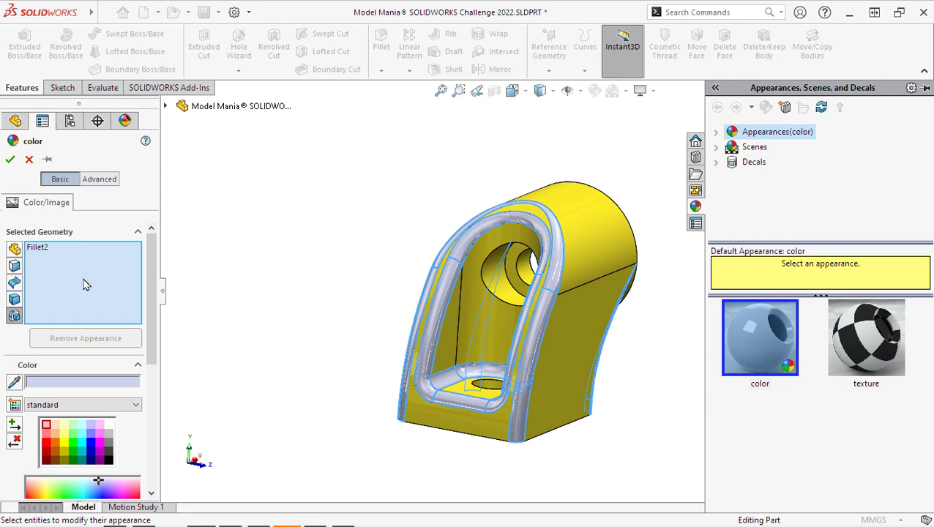
pyautogui.click(51, 450)
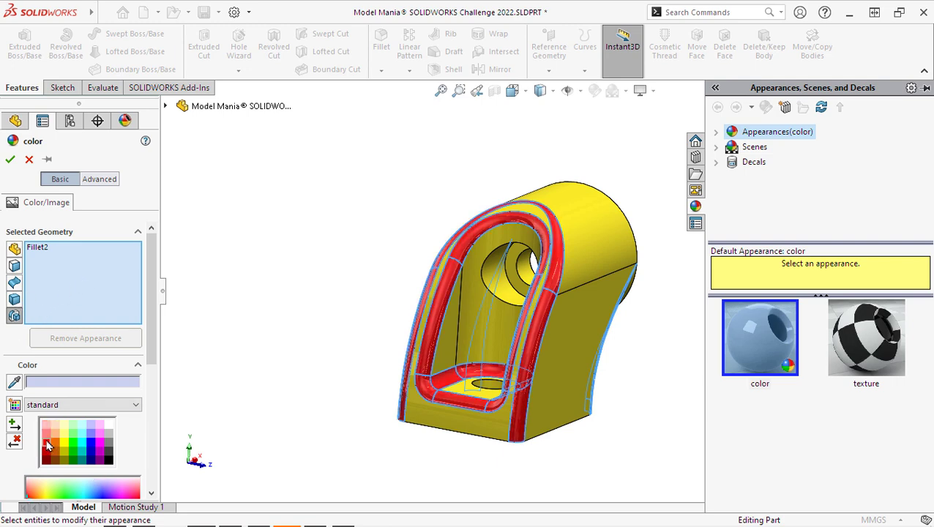
pyautogui.click(10, 159)
pyautogui.moveTo(308, 297)
pyautogui.mouseDown(button='middle')
pyautogui.moveTo(341, 298)
pyautogui.moveTo(172, 302)
pyautogui.moveTo(304, 311)
pyautogui.mouseUp(button='middle')
# Assign Plain Carbon Steel as the part material and save the part
pyautogui.rightClick(99, 221)
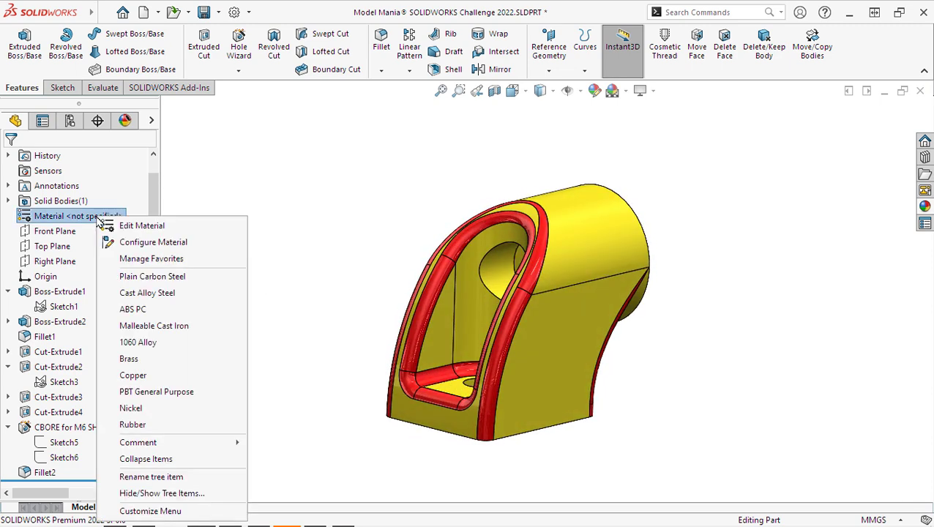
pyautogui.click(154, 276)
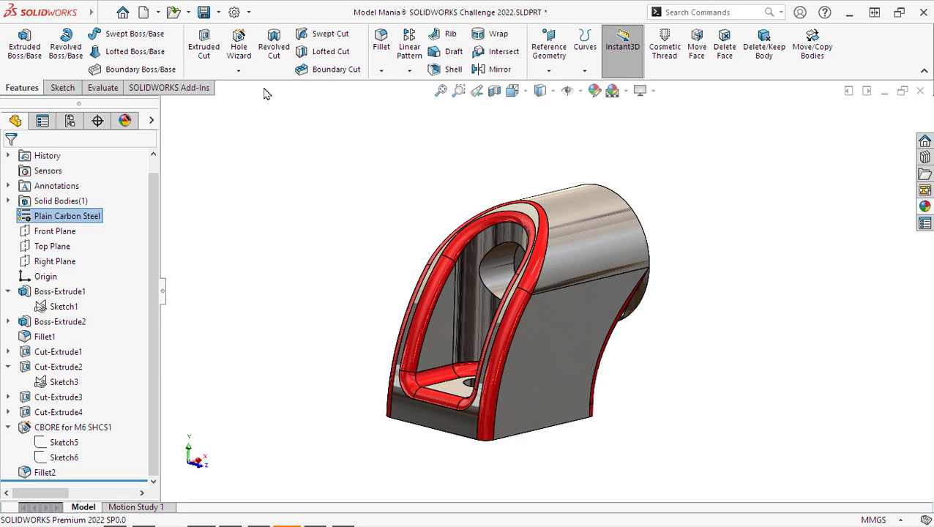
pyautogui.click(203, 13)
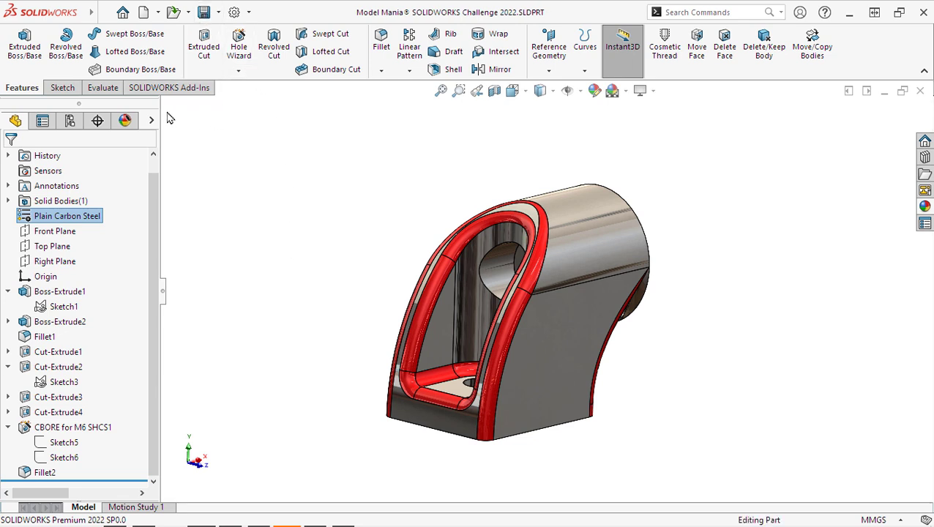
# Check Mass Properties, confirming the mass reads 128.69 grams
pyautogui.click(104, 89)
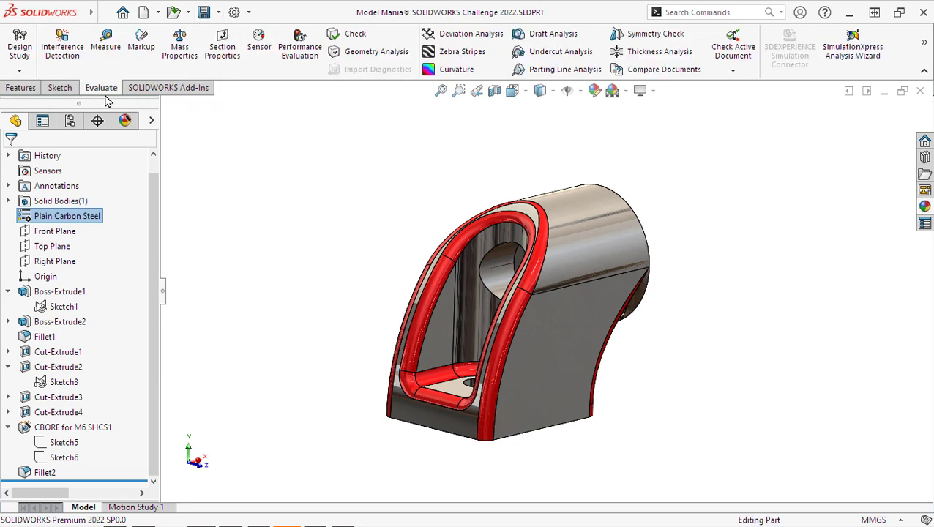
pyautogui.click(189, 65)
pyautogui.moveTo(215, 222); pyautogui.dragTo(293, 227)
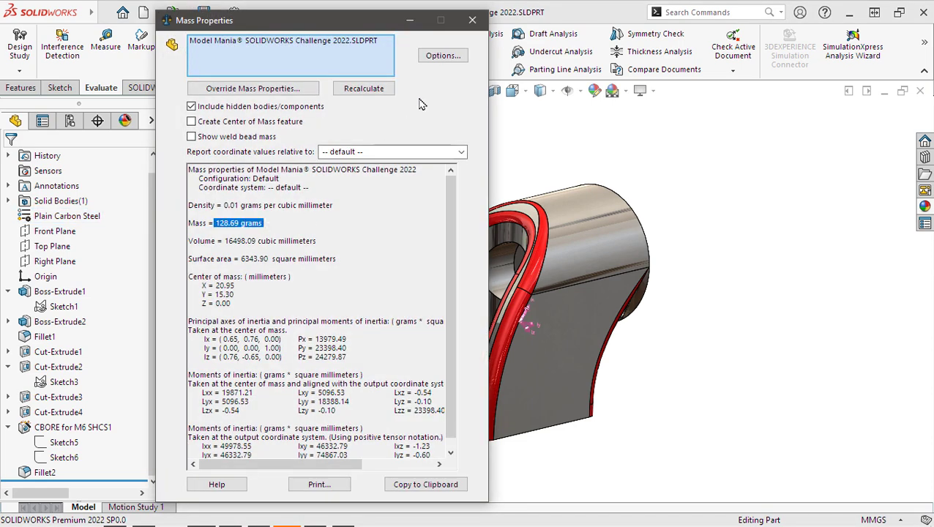
pyautogui.click(472, 20)
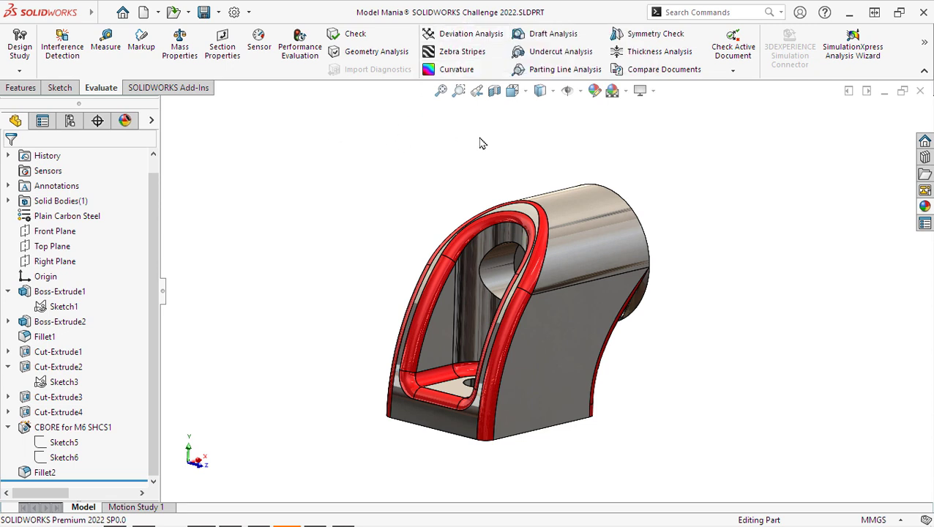
# Launch SimulationXpress and fix the bottom hole face and bottom face as Fixed-1
pyautogui.click(850, 56)
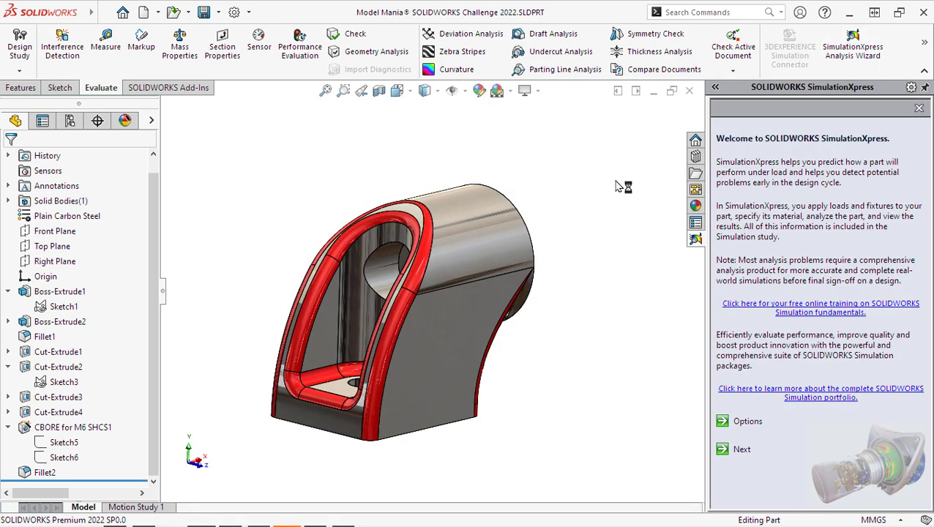
pyautogui.click(739, 451)
pyautogui.click(754, 380)
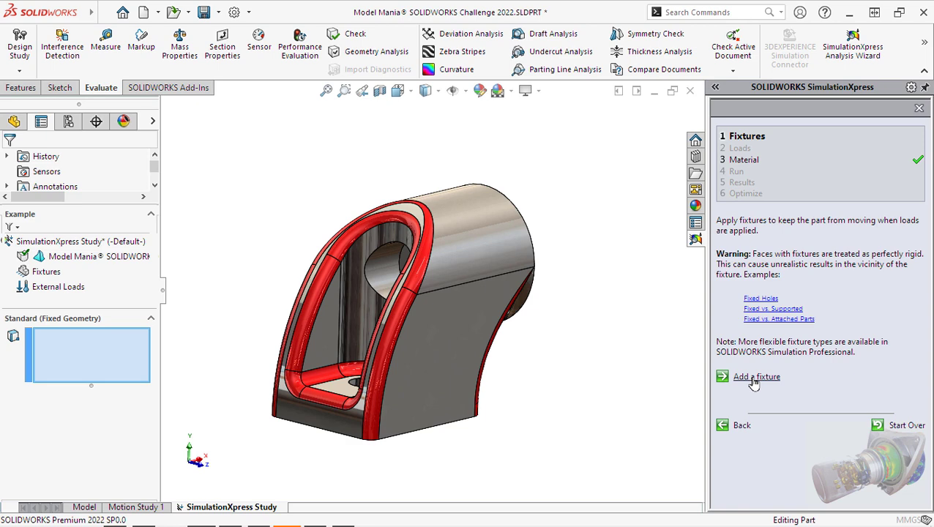
pyautogui.moveTo(521, 458); pyautogui.dragTo(449, 364, button='middle')
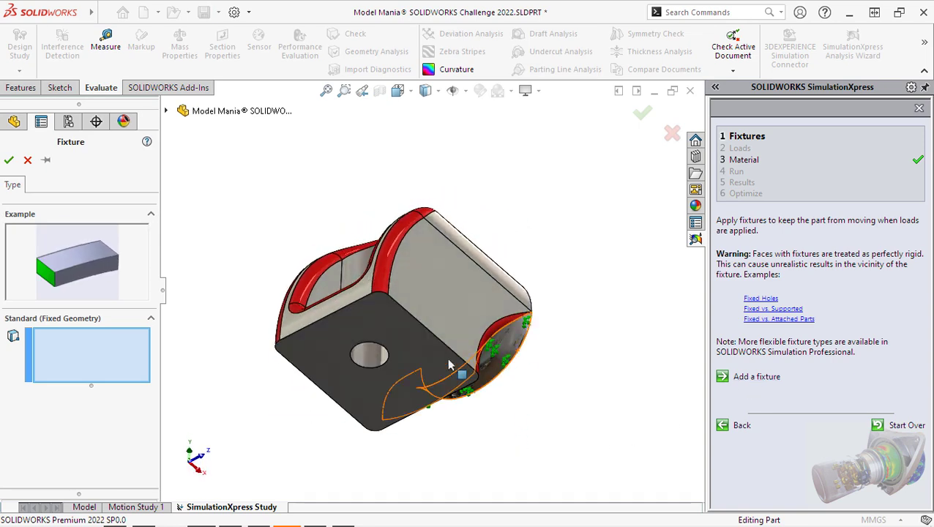
pyautogui.click(370, 362)
pyautogui.click(376, 391)
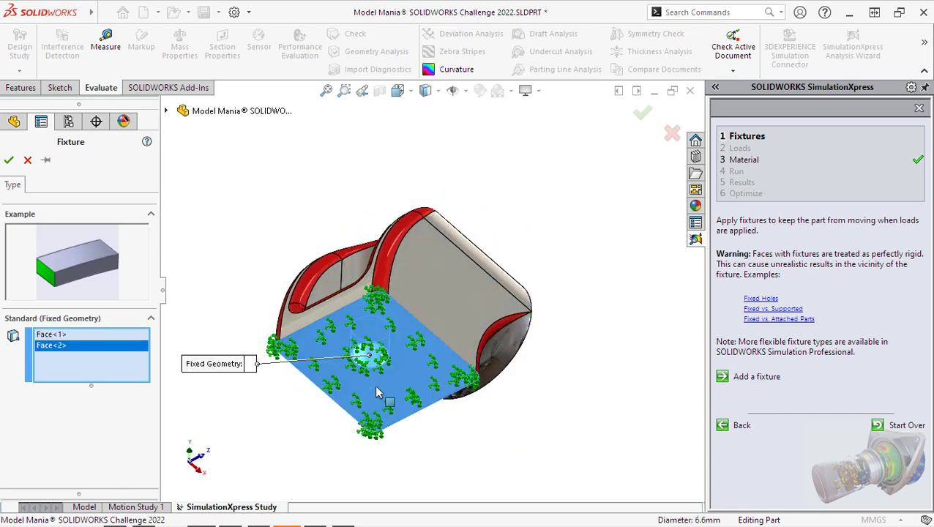
pyautogui.click(8, 160)
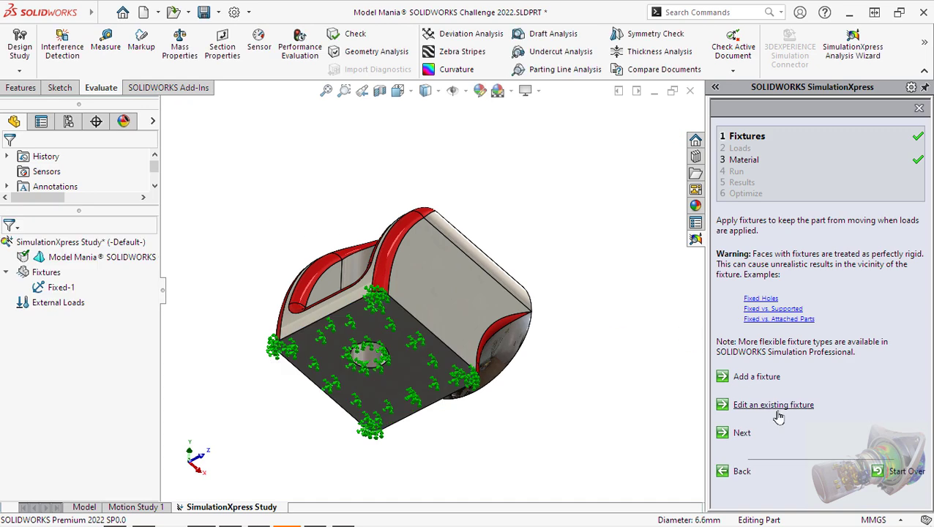
# Load the bore's inner face with a reversed 5000 N force directed along Top Plane
pyautogui.click(741, 433)
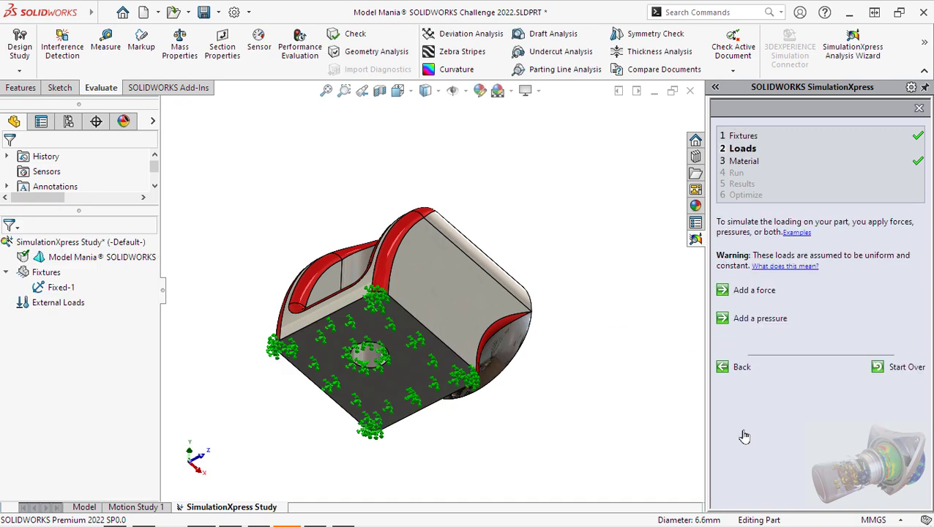
pyautogui.click(755, 295)
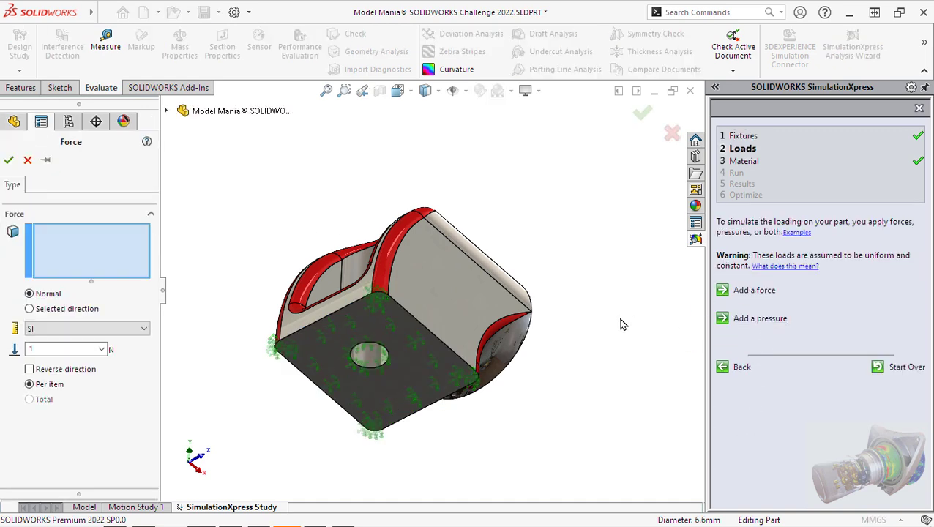
pyautogui.moveTo(607, 331); pyautogui.dragTo(502, 327, button='middle')
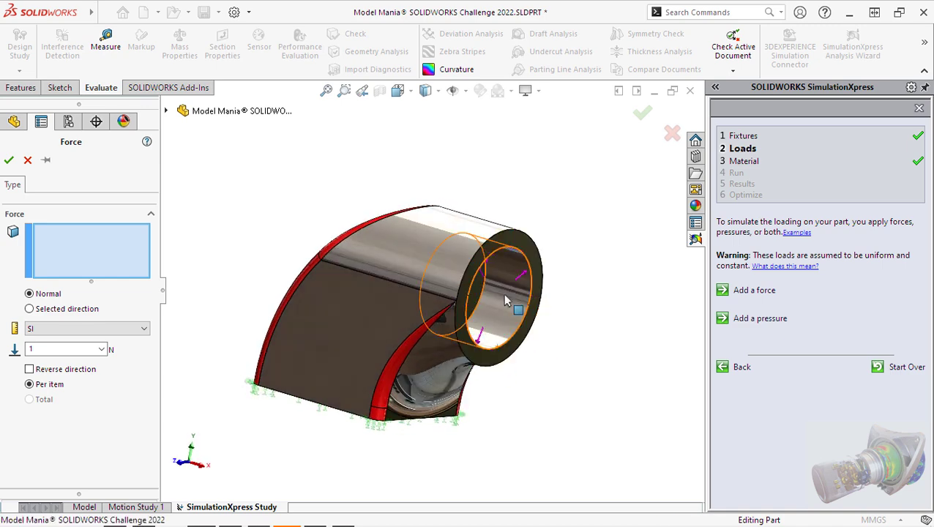
pyautogui.click(502, 293)
pyautogui.click(67, 308)
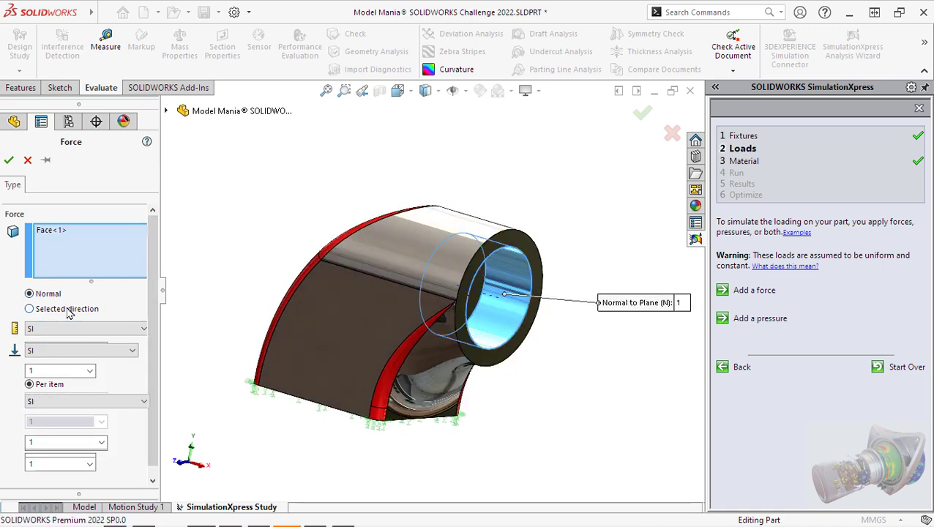
pyautogui.click(165, 110)
pyautogui.click(223, 216)
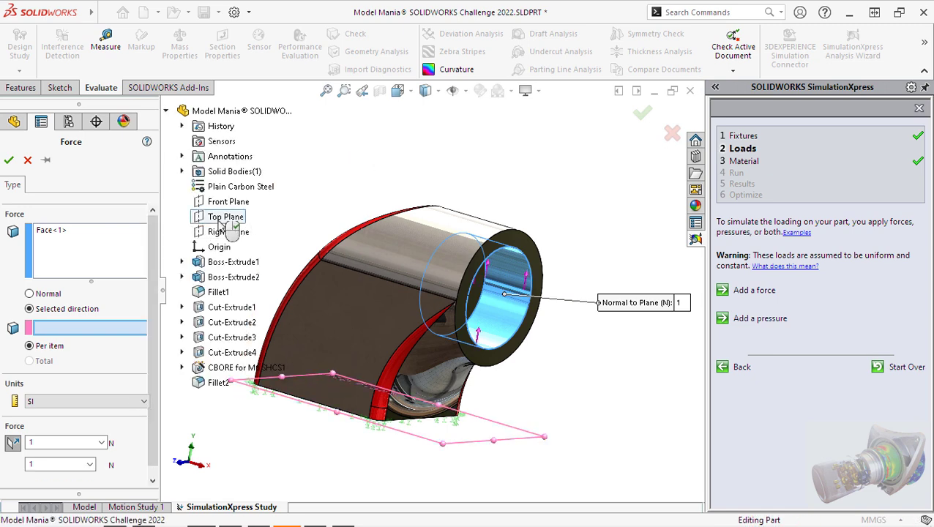
pyautogui.click(56, 463)
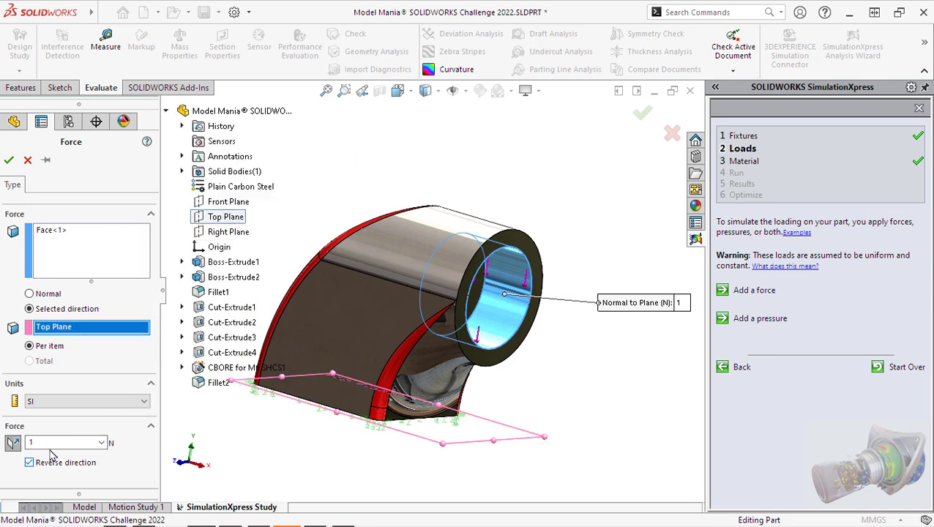
pyautogui.doubleClick(49, 442)
pyautogui.write('5000')
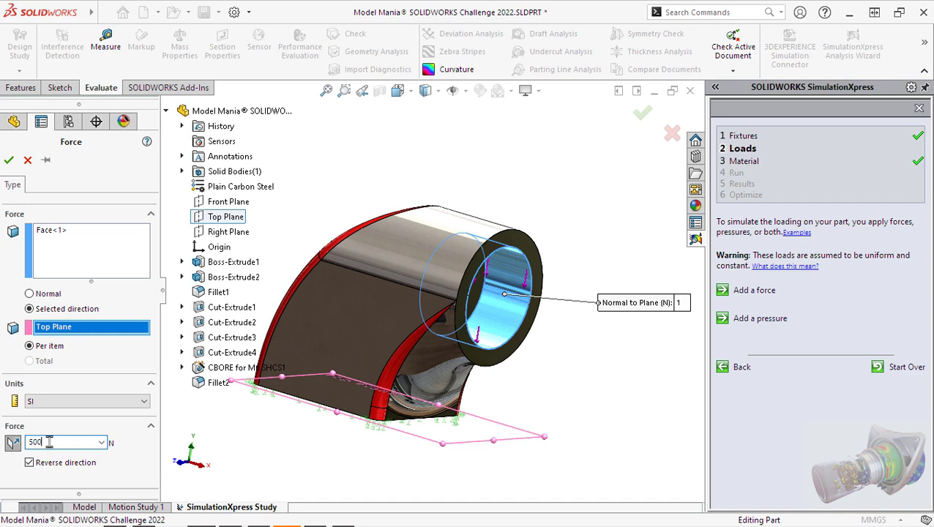
pyautogui.click(9, 159)
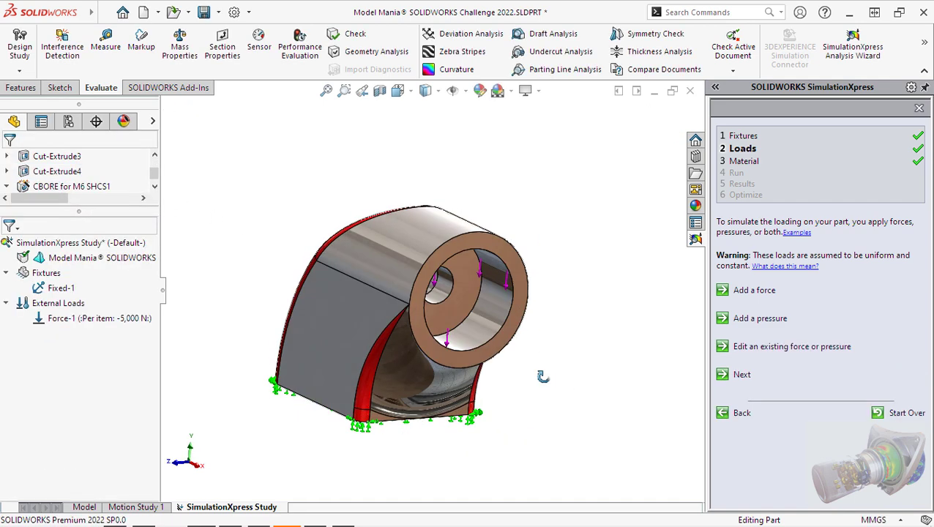
# Pass the material step, run the study, and view the Factor of Safety plot (minimum 2.50459)
pyautogui.click(739, 376)
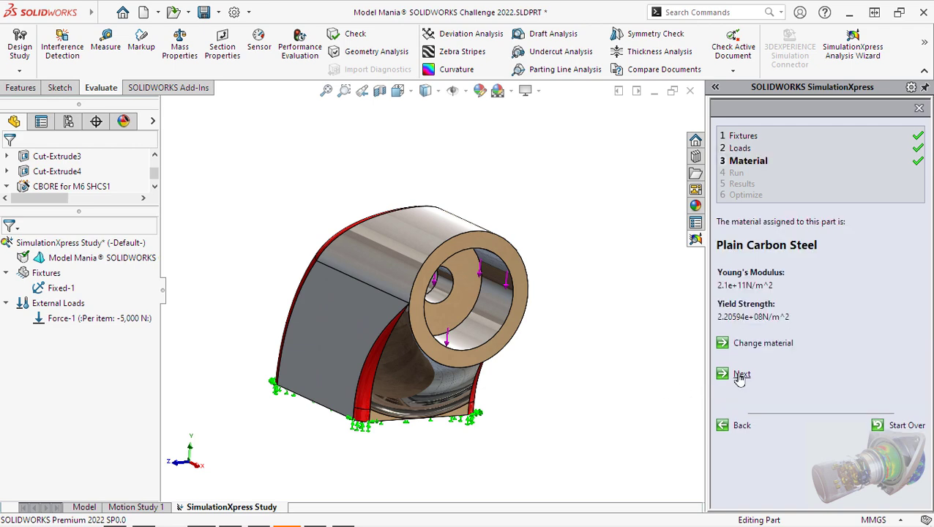
pyautogui.click(740, 376)
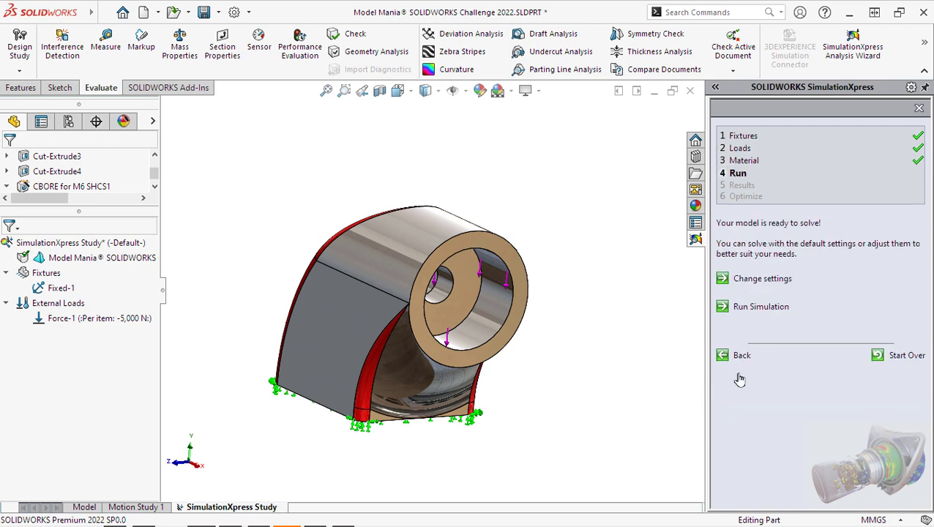
pyautogui.click(755, 309)
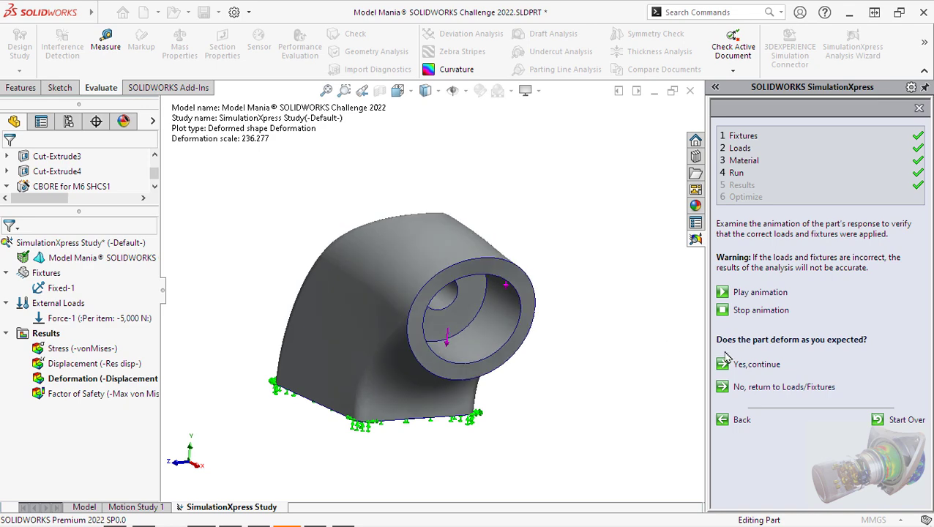
pyautogui.click(746, 366)
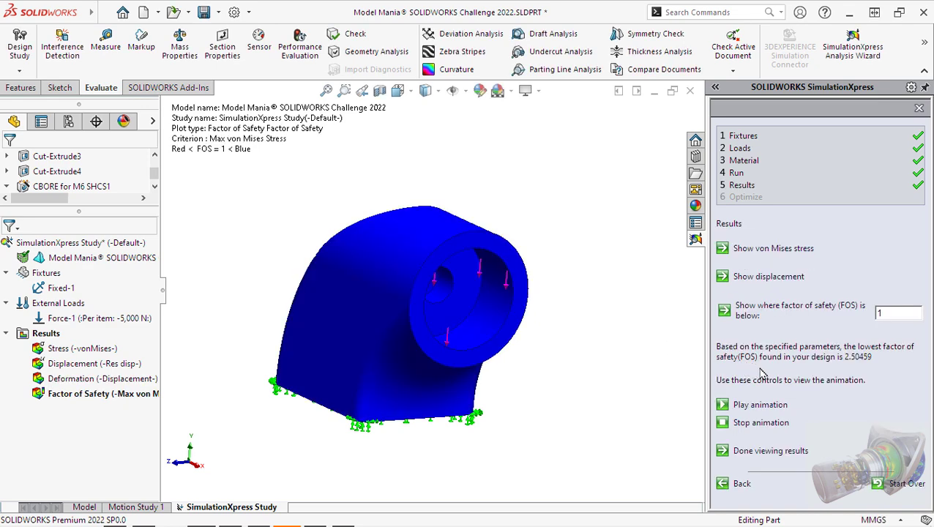